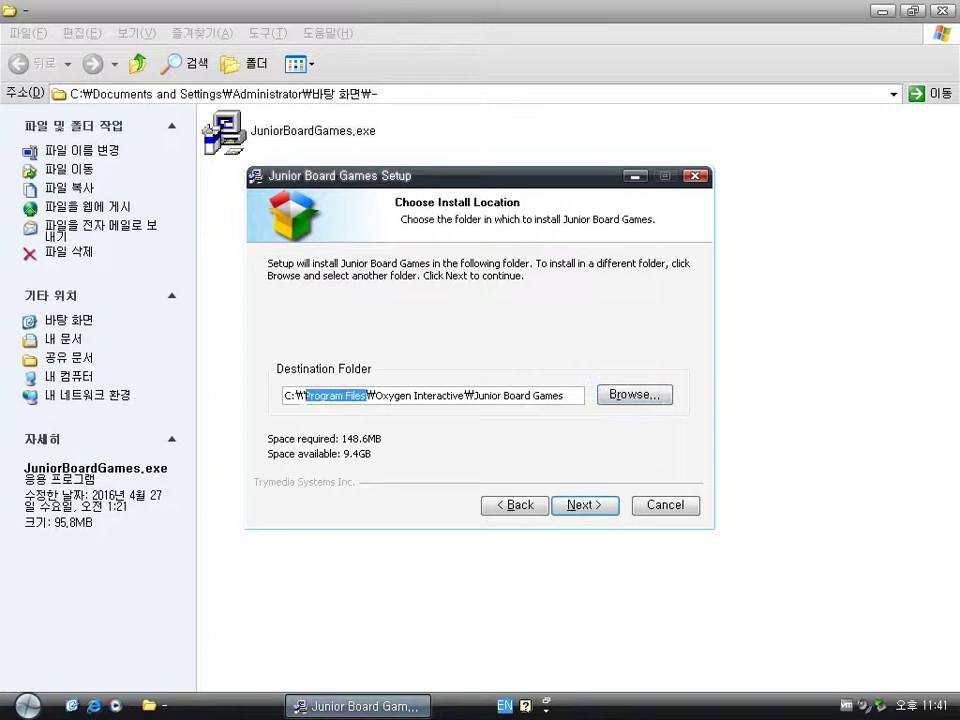
- Install Junior Board Games to C:\game\Oxygen Interactive\Junior Board Games without Start Menu shortcuts, showing the installation details
{"action": "key", "text": "BackSpace"}
{"action": "type", "text": "game"}
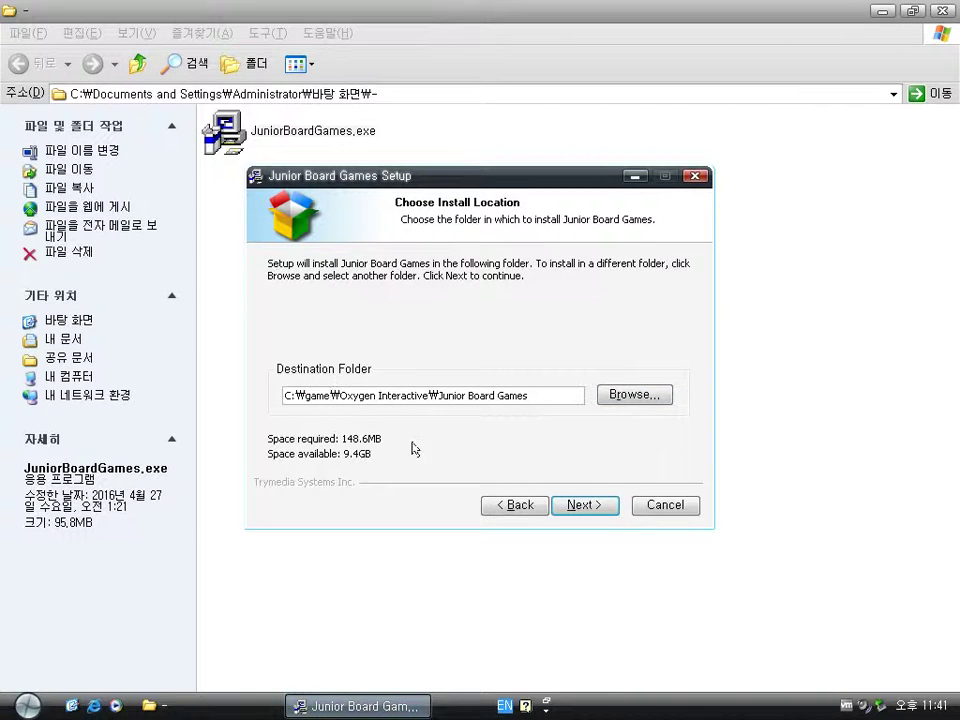
{"action": "left_click", "coordinate": [579, 505]}
{"action": "left_click", "coordinate": [388, 463]}
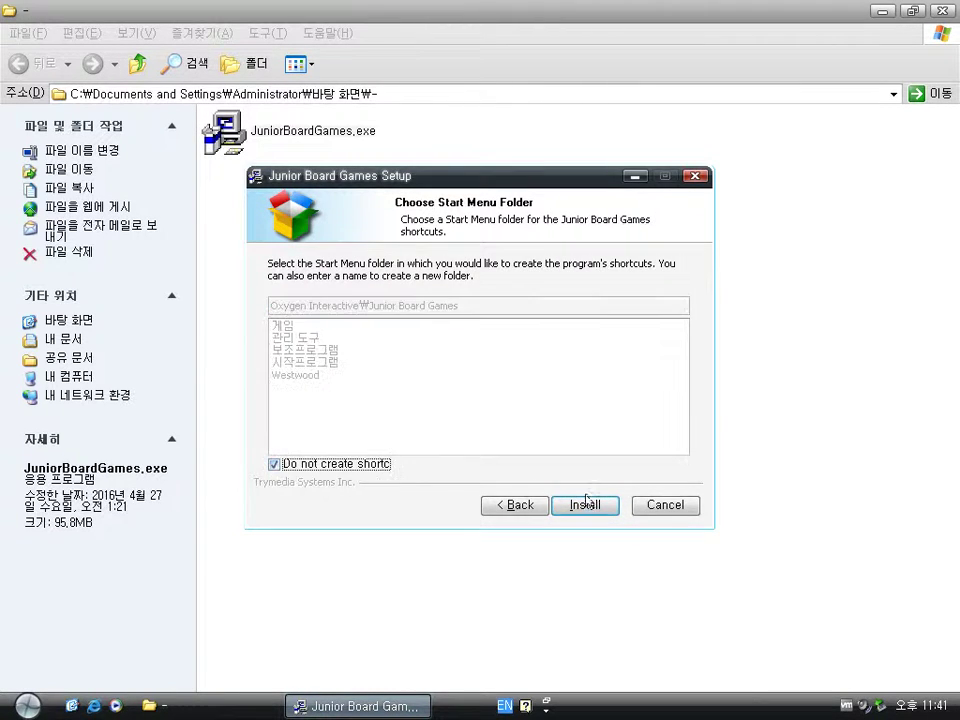
{"action": "left_click", "coordinate": [599, 507]}
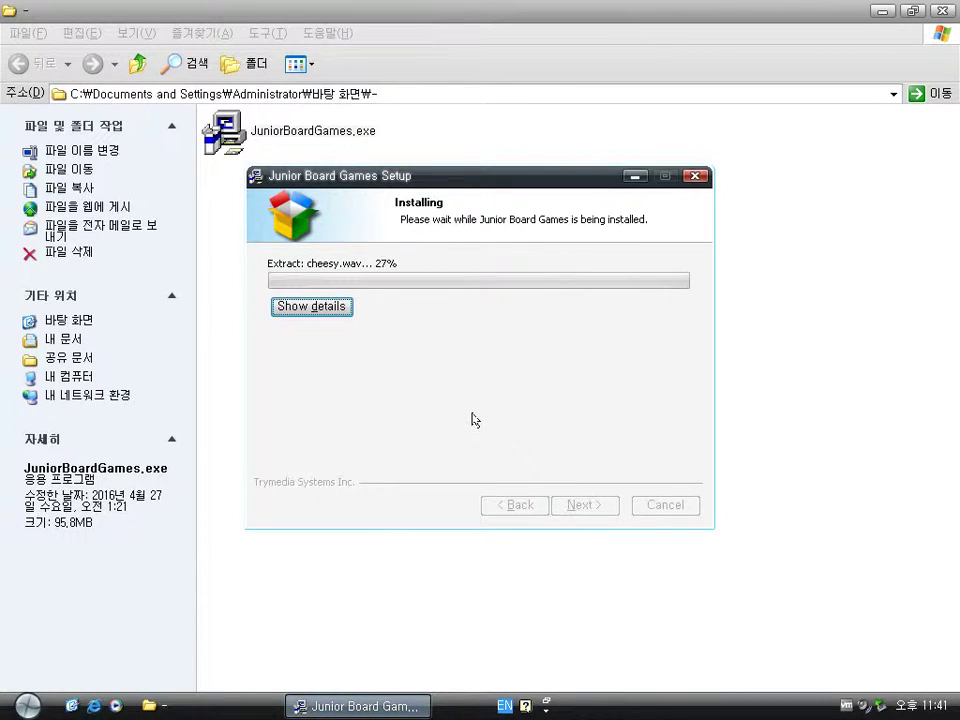
{"action": "left_click", "coordinate": [326, 311]}
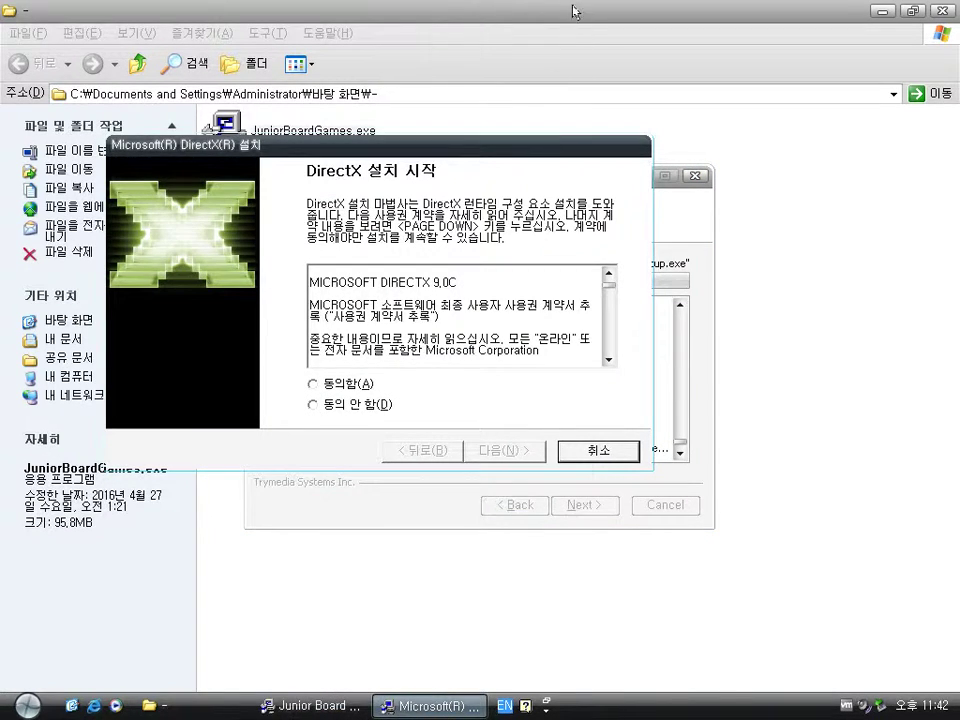
- Accept the DirectX 9.0c licence agreement and complete the installation of the DirectX runtime components
{"action": "left_click", "coordinate": [313, 383]}
{"action": "left_click", "coordinate": [510, 449]}
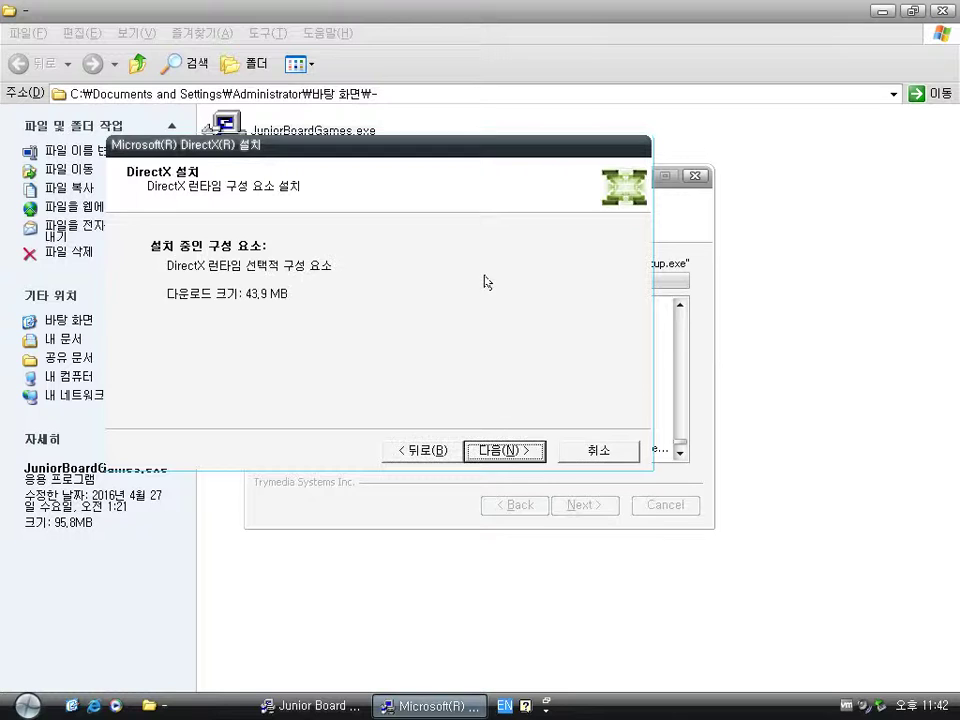
{"action": "left_click", "coordinate": [484, 450]}
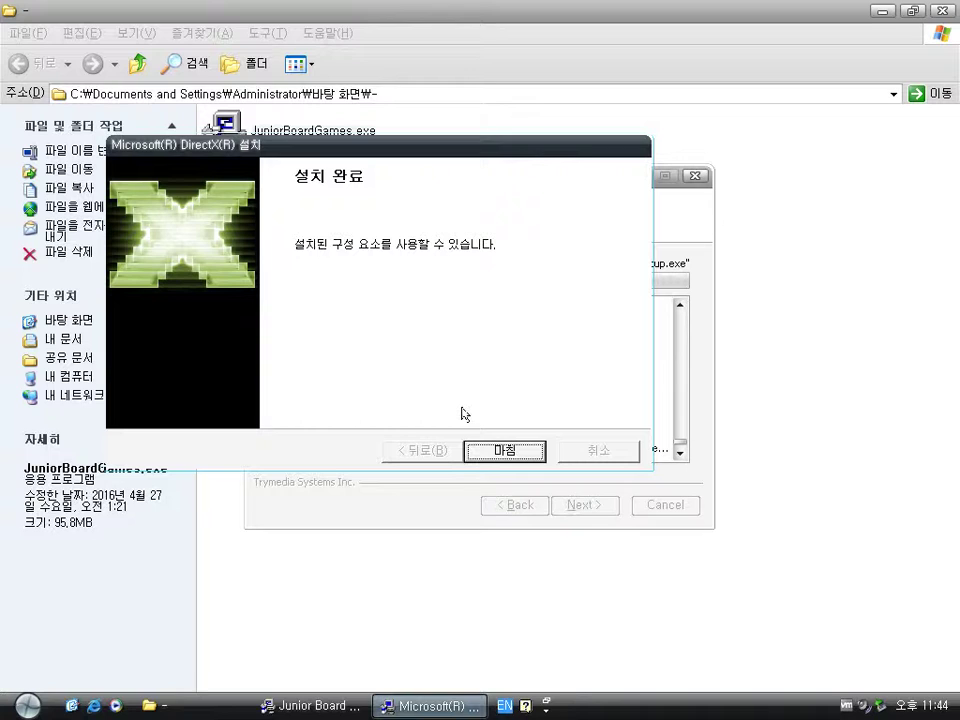
{"action": "left_click", "coordinate": [480, 448]}
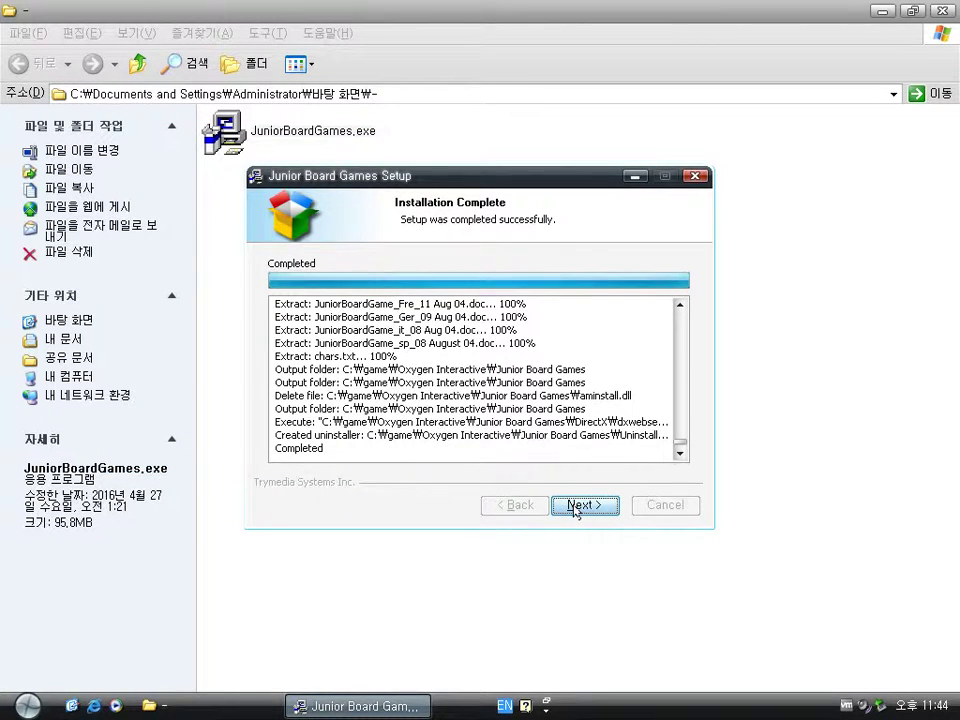
- Finish the Junior Board Games setup wizard with running the game and creating a shortcut both turned off
{"action": "left_click", "coordinate": [576, 506]}
{"action": "left_click", "coordinate": [484, 384]}
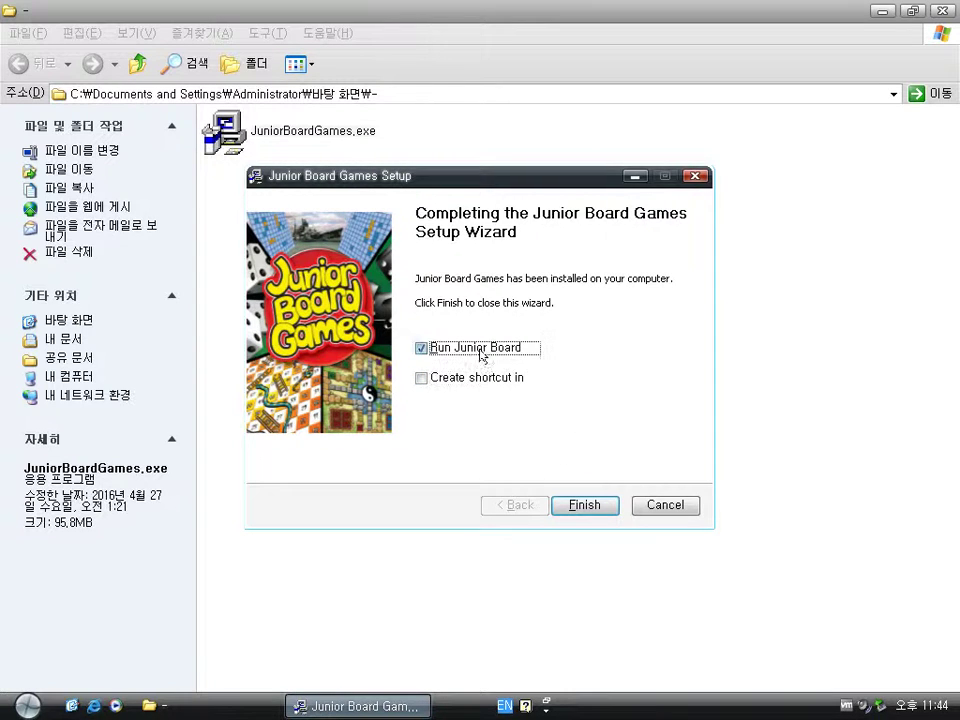
{"action": "left_click", "coordinate": [482, 352]}
{"action": "left_click", "coordinate": [572, 506]}
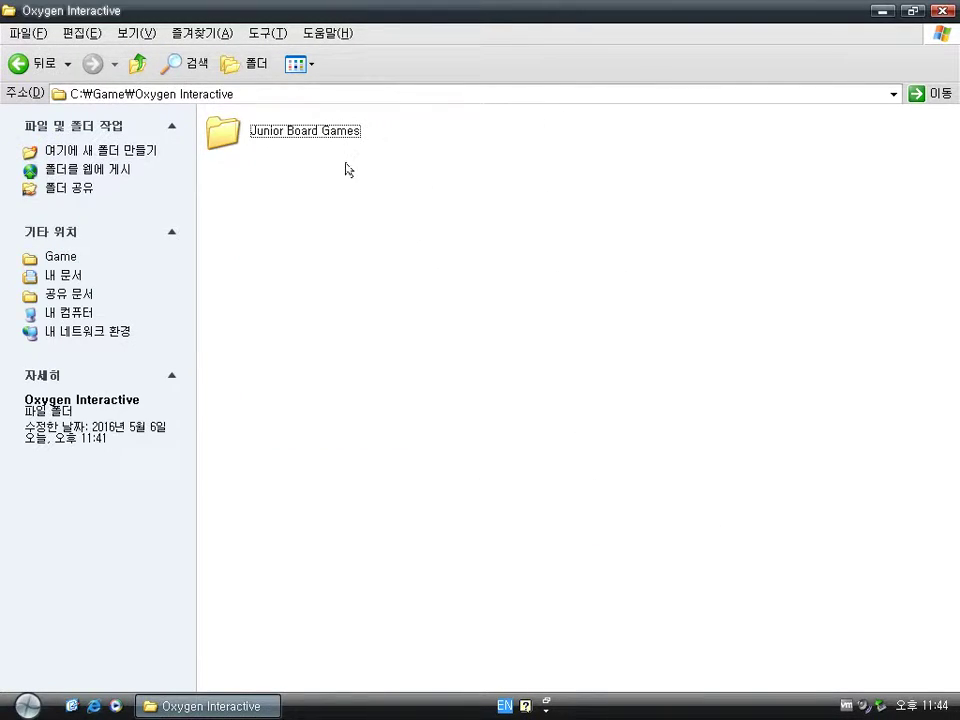
- Open the installed Junior Board Games folder and read through Launch.txt, closing the file when done
{"action": "left_click", "coordinate": [296, 135]}
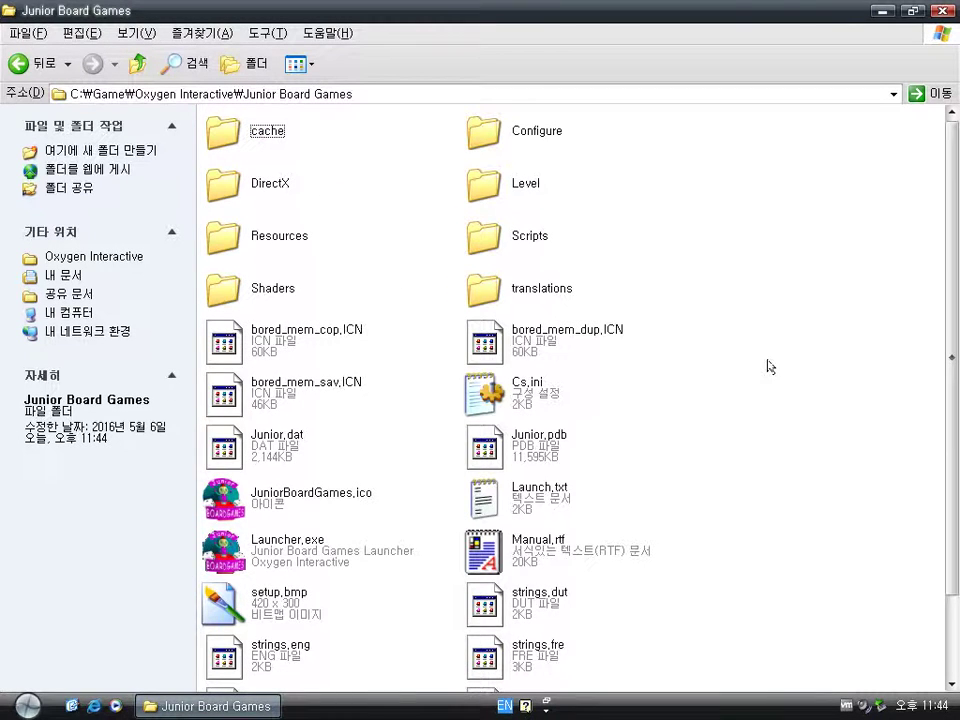
{"action": "scroll", "coordinate": [767, 370], "scroll_direction": "down", "scroll_amount": 2}
{"action": "double_click", "coordinate": [518, 408]}
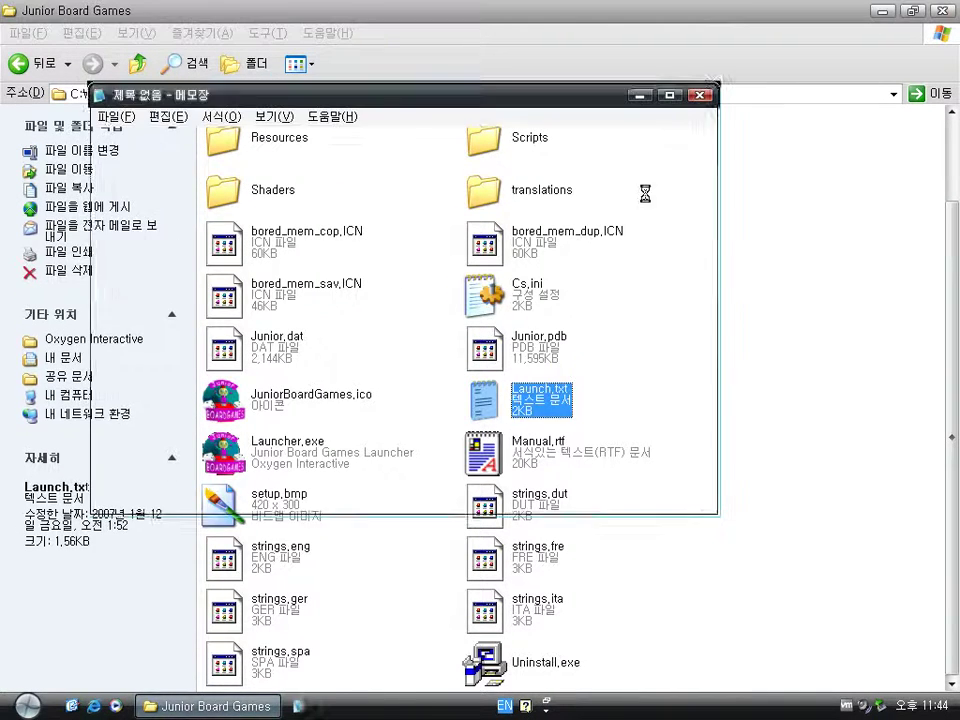
{"action": "left_click", "coordinate": [669, 95]}
{"action": "scroll", "coordinate": [480, 360], "scroll_direction": "down", "scroll_amount": 14}
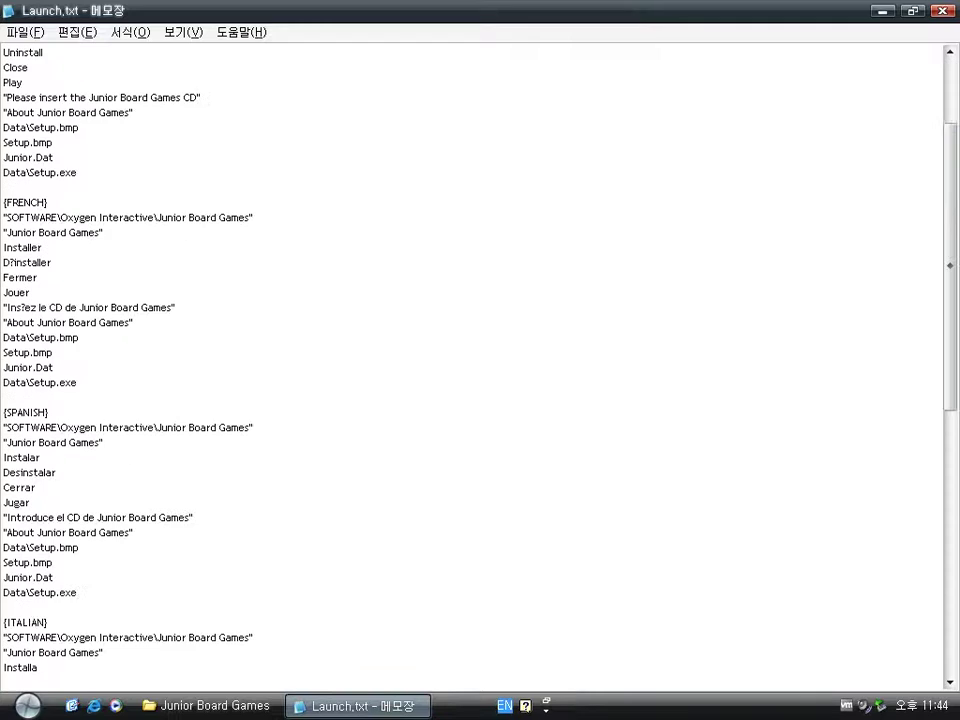
{"action": "scroll", "coordinate": [480, 360], "scroll_direction": "down", "scroll_amount": 2}
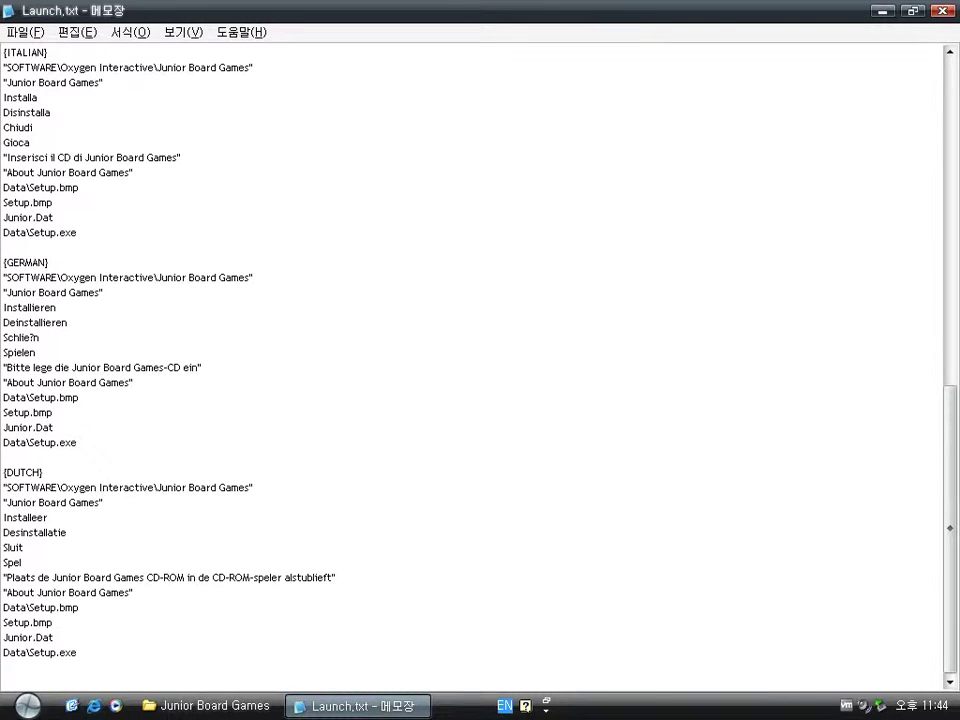
{"action": "key", "text": "alt+F4"}
{"action": "left_click", "coordinate": [380, 181]}
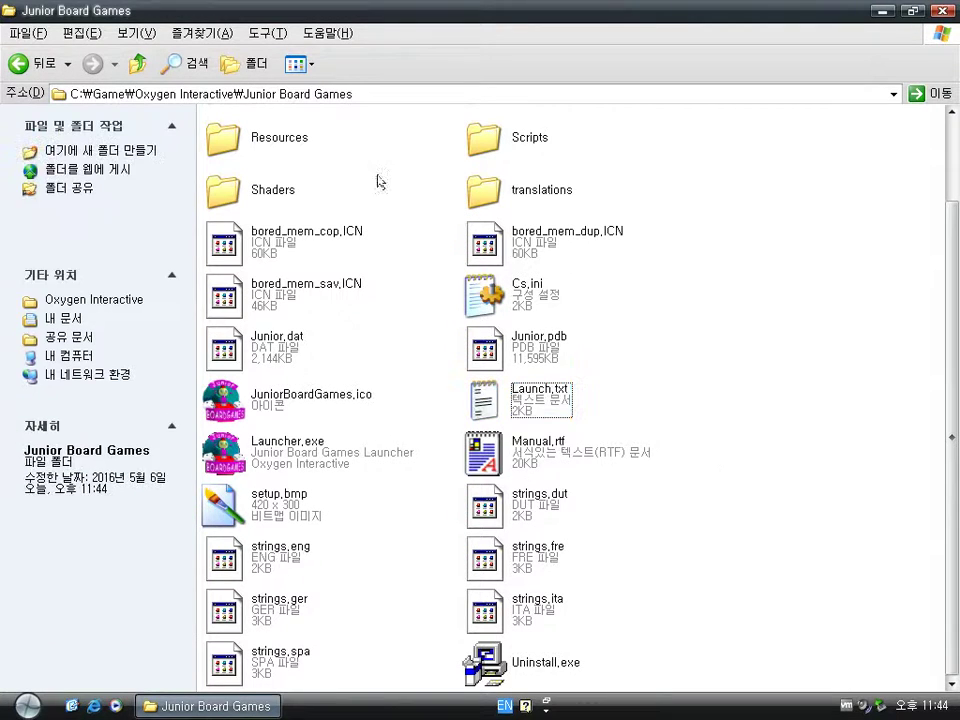
- Look through the subfolders of Resources\Animations, including Battleships and FrontEnd, and return to the Resources folder
{"action": "double_click", "coordinate": [280, 135]}
{"action": "double_click", "coordinate": [280, 132]}
{"action": "left_click", "coordinate": [279, 136]}
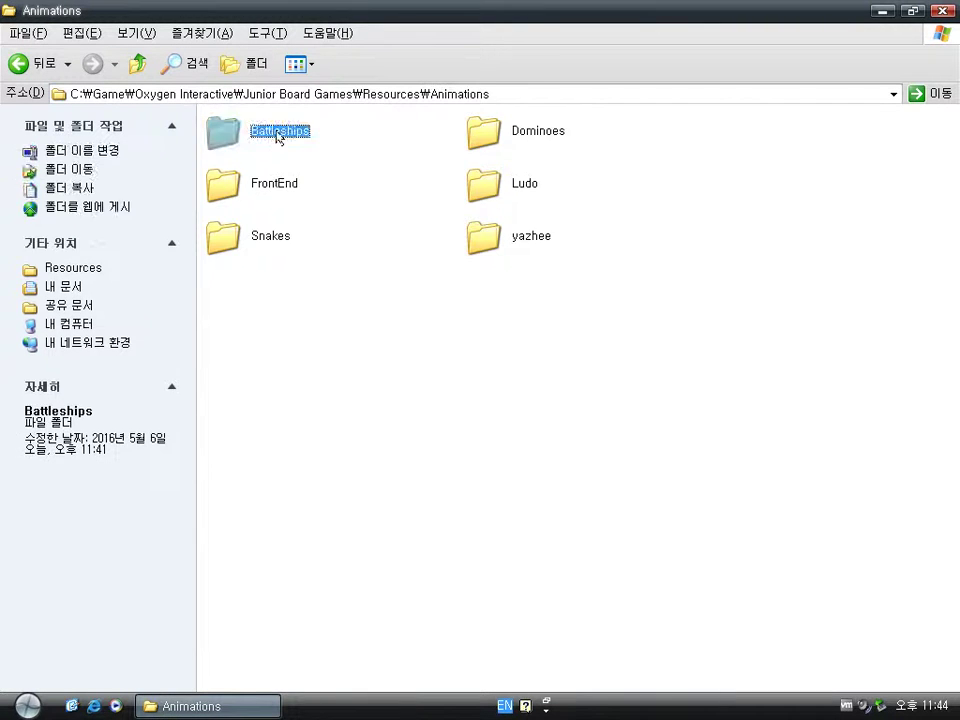
{"action": "double_click", "coordinate": [279, 136]}
{"action": "left_click", "coordinate": [30, 63]}
{"action": "key", "text": "Down"}
{"action": "key", "text": "Return"}
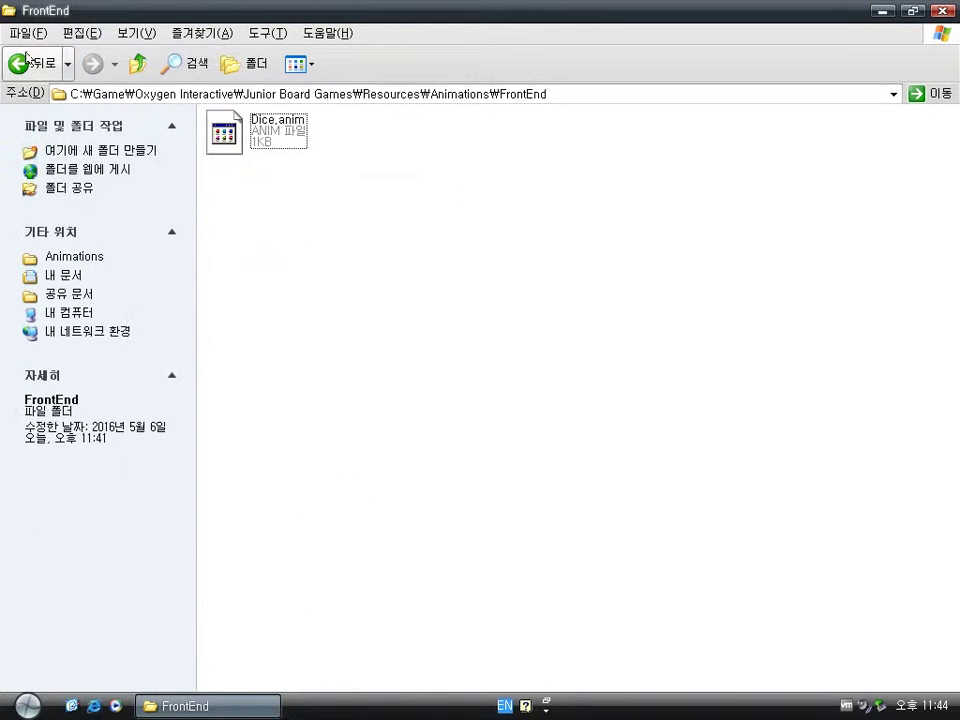
{"action": "left_click", "coordinate": [27, 57]}
{"action": "key", "text": "Down"}
{"action": "key", "text": "Return"}
{"action": "left_click", "coordinate": [27, 57]}
{"action": "left_click", "coordinate": [27, 57]}
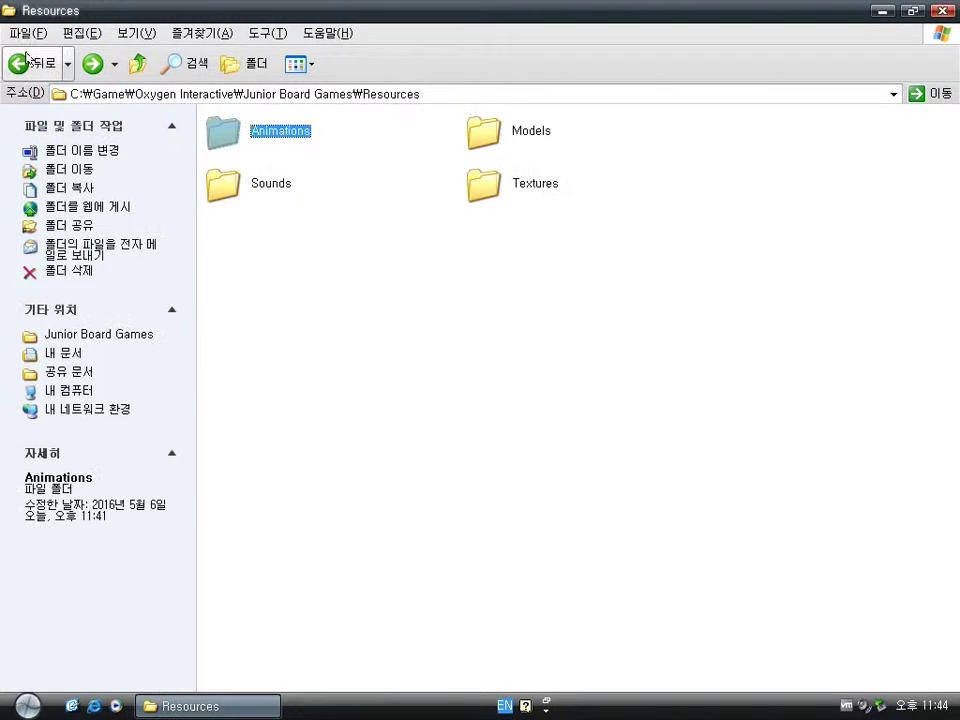
- Look inside the Models folder and one of its subfolders, and return to the Resources folder
{"action": "key", "text": "Right"}
{"action": "key", "text": "Return"}
{"action": "key", "text": "Down"}
{"action": "key", "text": "Return"}
{"action": "left_click", "coordinate": [27, 57]}
{"action": "left_click", "coordinate": [27, 57]}
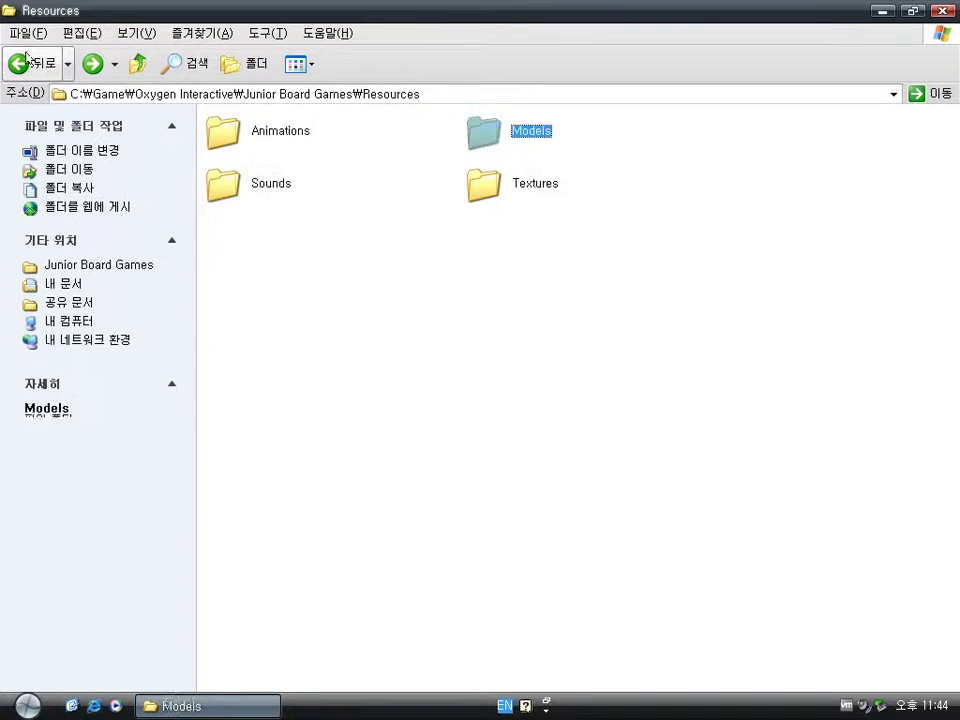
- Examine the Checkers, Console and BoardPanels subfolders of Resources\Textures
{"action": "key", "text": "Down"}
{"action": "key", "text": "Return"}
{"action": "key", "text": "Down"}
{"action": "key", "text": "Return"}
{"action": "left_click", "coordinate": [27, 57]}
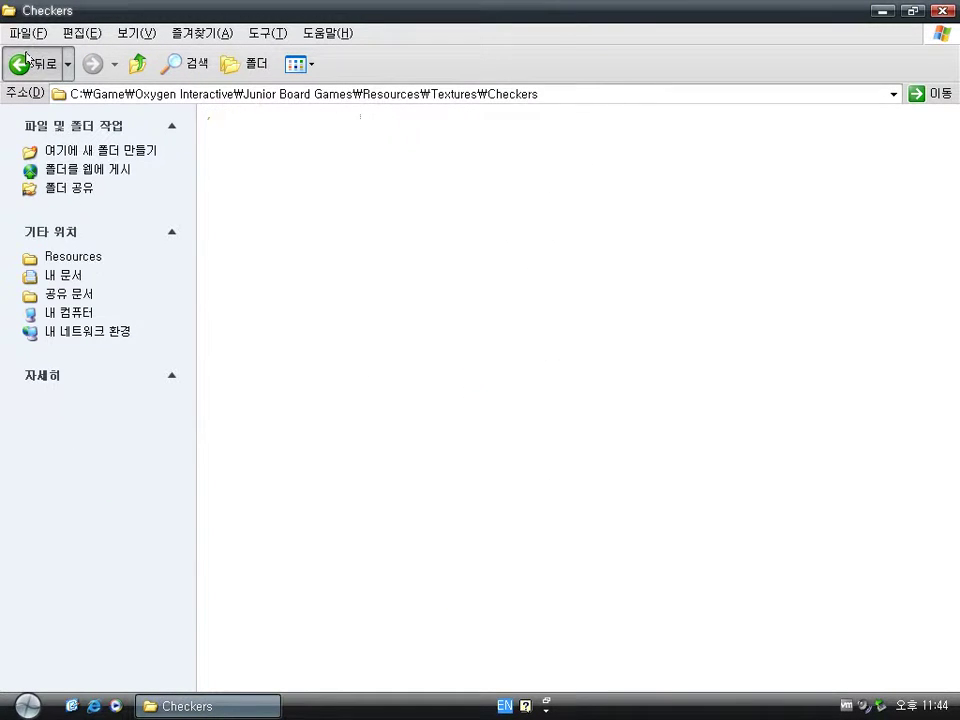
{"action": "key", "text": "Right"}
{"action": "key", "text": "Return"}
{"action": "left_click", "coordinate": [27, 57]}
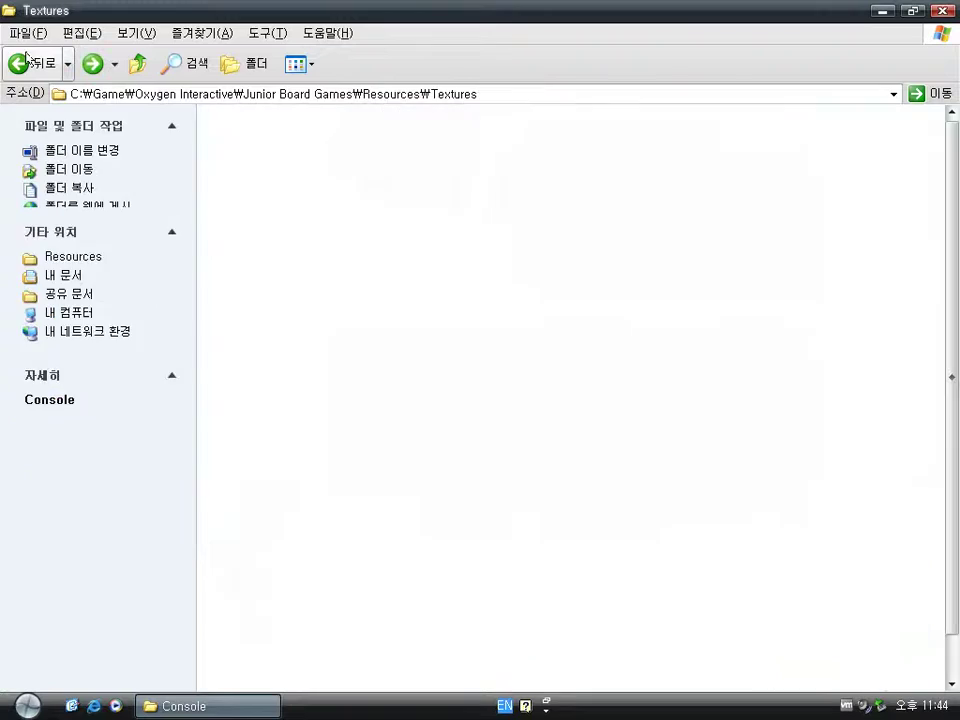
{"action": "key", "text": "Up"}
{"action": "key", "text": "Return"}
{"action": "left_click", "coordinate": [27, 57]}
- Preview the bitmap textures in the Battleships texture folder, down to 4_VAR_texture.bmp, and return to Resources
{"action": "key", "text": "Left"}
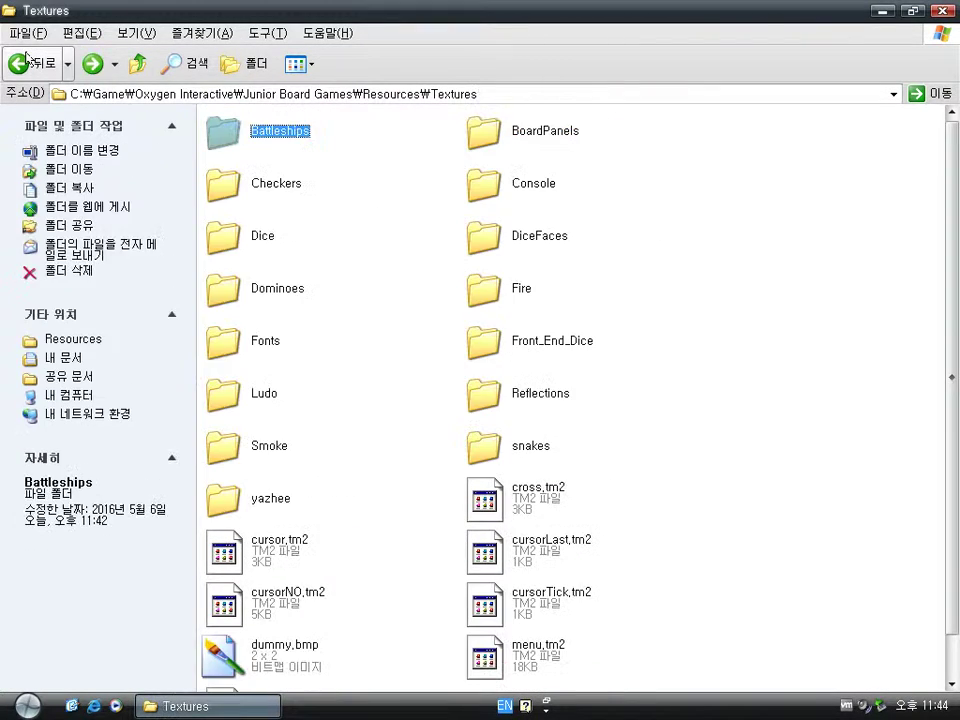
{"action": "key", "text": "Return"}
{"action": "key", "text": "Down"}
{"action": "key", "text": "Down"}
{"action": "key", "text": "Down"}
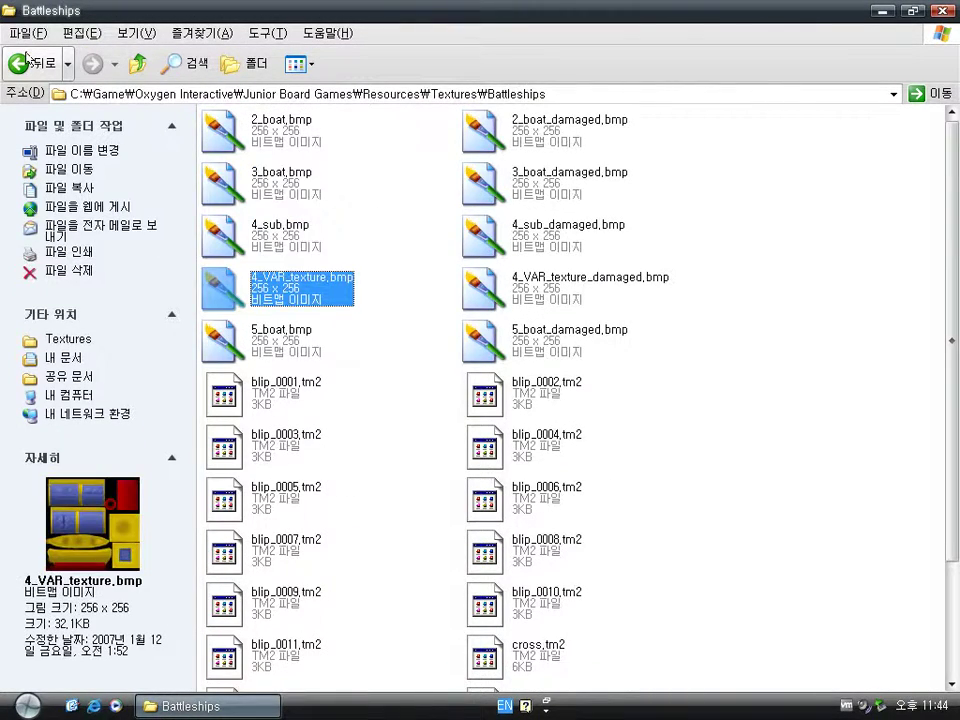
{"action": "left_click", "coordinate": [27, 57]}
{"action": "left_click", "coordinate": [27, 57]}
- Look through the Sounds folder and its Ludo subfolder, and return to the main Junior Board Games folder
{"action": "key", "text": "Left"}
{"action": "key", "text": "Return"}
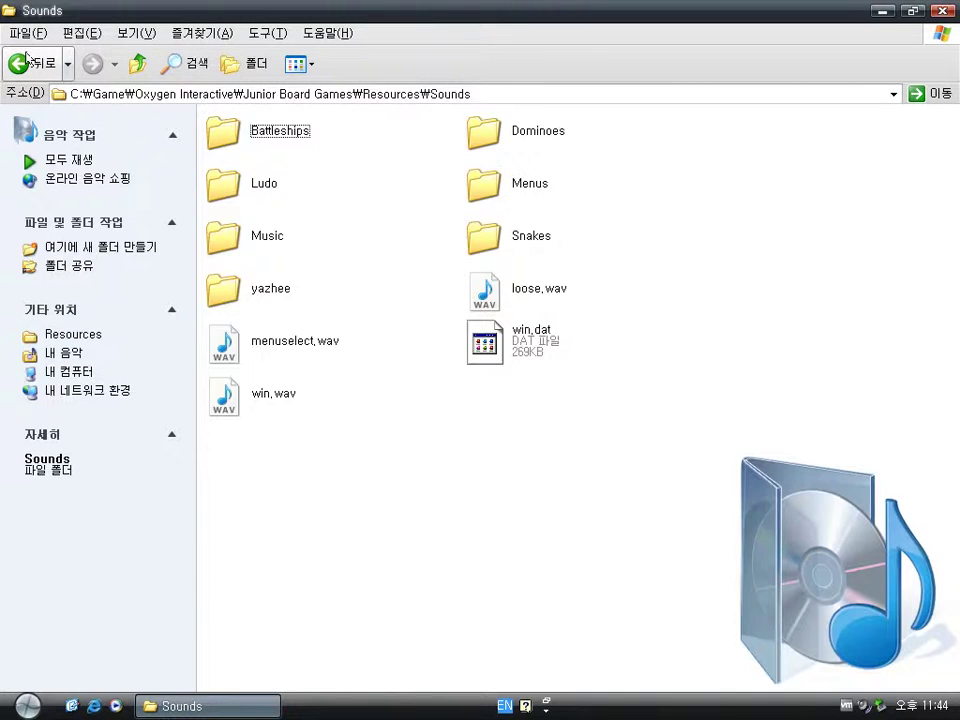
{"action": "key", "text": "Down"}
{"action": "key", "text": "Return"}
{"action": "left_click", "coordinate": [27, 57]}
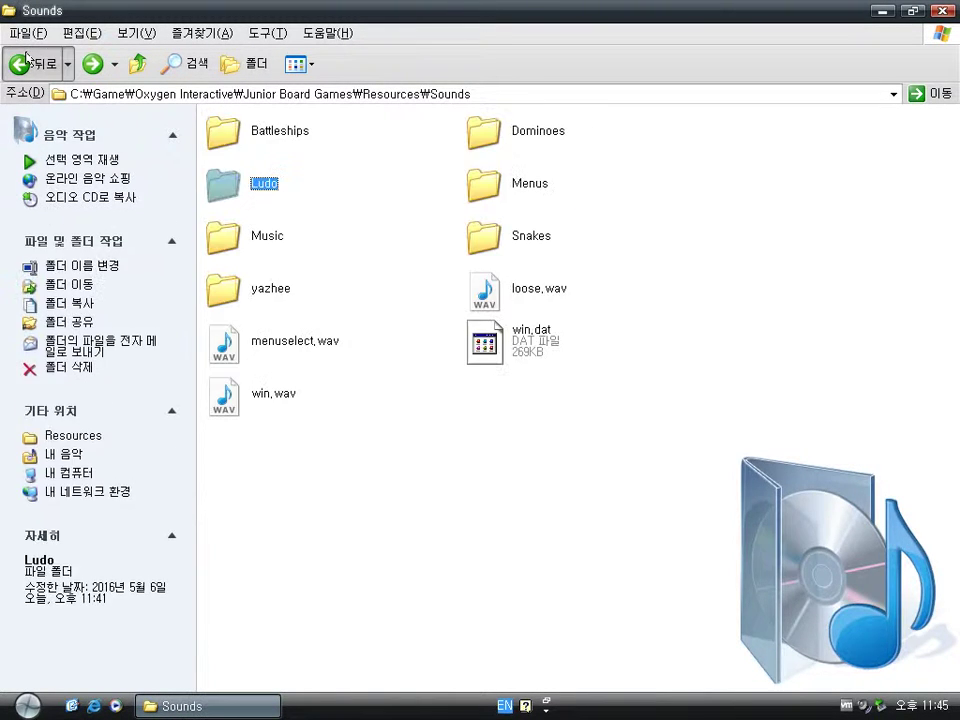
{"action": "left_click", "coordinate": [27, 57]}
{"action": "left_click", "coordinate": [27, 57]}
- Examine the Shaders folder with its Checkers and Console subfolders, and return to the game folder
{"action": "key", "text": "Down"}
{"action": "key", "text": "Return"}
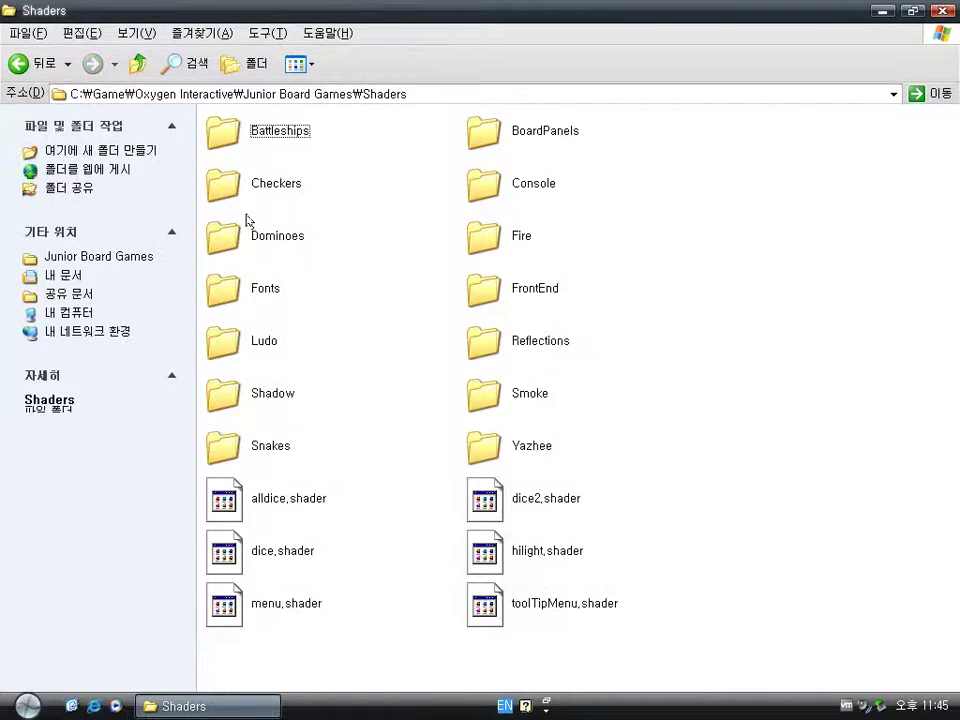
{"action": "double_click", "coordinate": [253, 195]}
{"action": "left_click", "coordinate": [40, 63]}
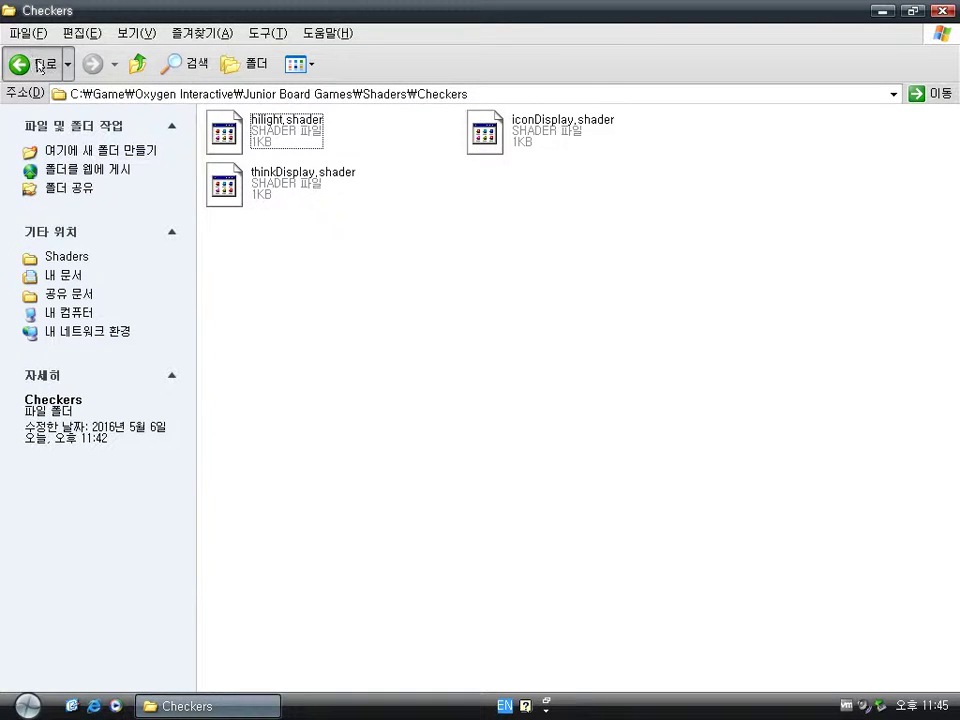
{"action": "key", "text": "Right"}
{"action": "key", "text": "Return"}
{"action": "left_click", "coordinate": [40, 65]}
{"action": "left_click", "coordinate": [40, 65]}
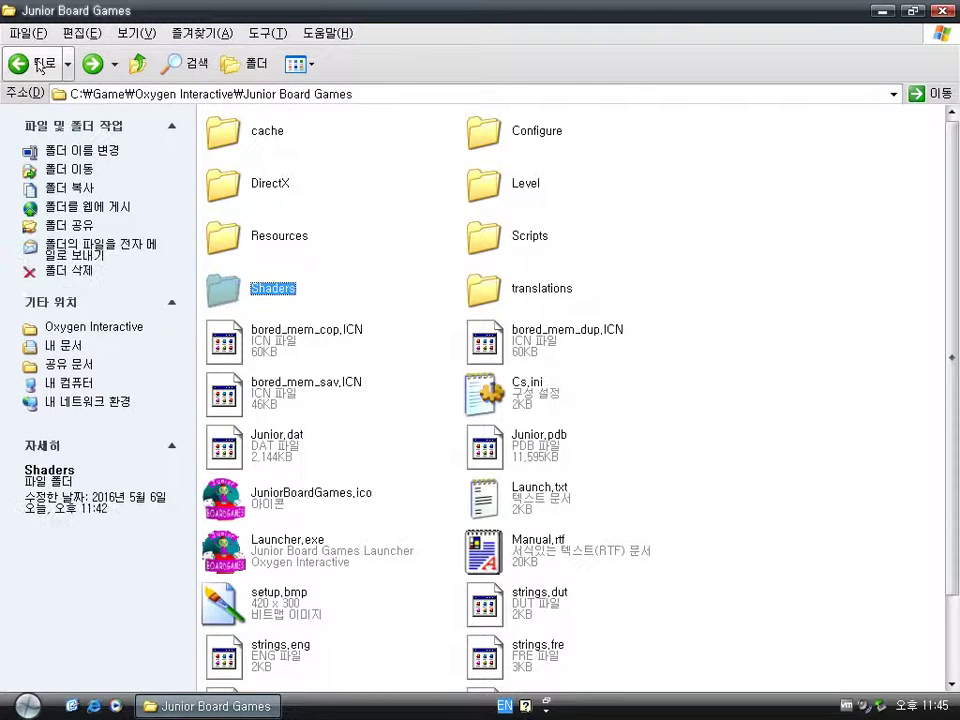
- View chars.txt in the translations folder, close it and return to the game folder
{"action": "key", "text": "Right"}
{"action": "key", "text": "Return"}
{"action": "key", "text": "Down"}
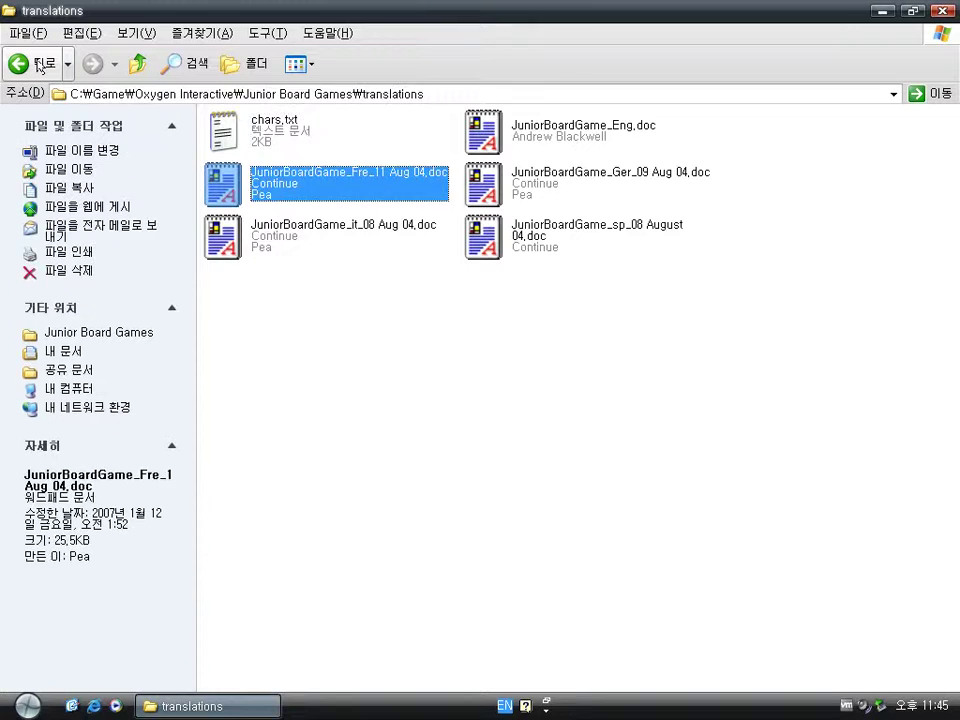
{"action": "key", "text": "Up"}
{"action": "key", "text": "Return"}
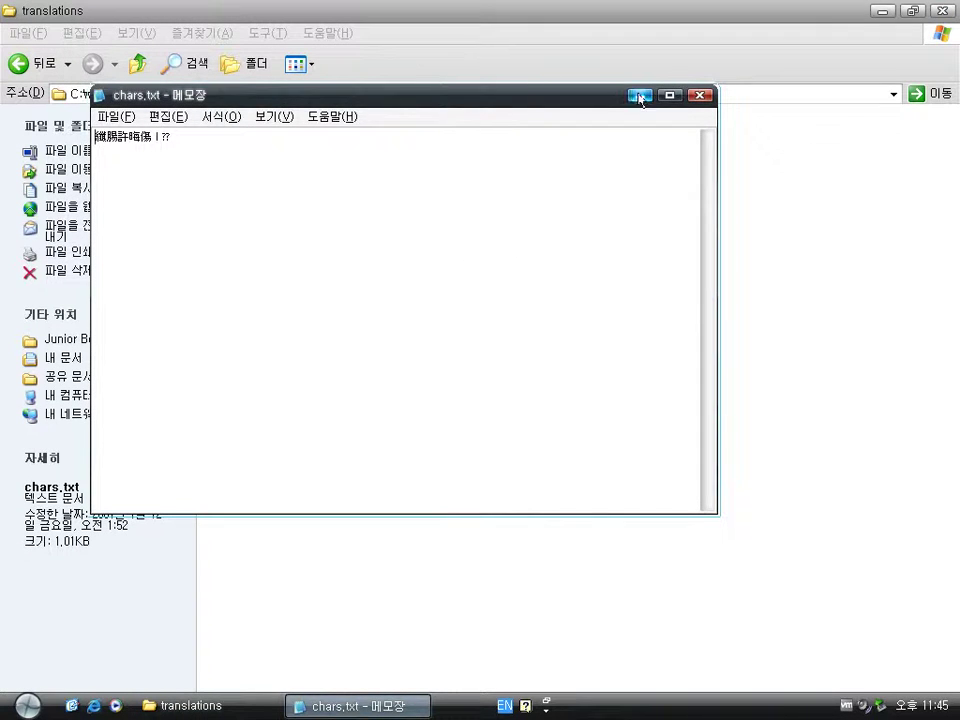
{"action": "left_click", "coordinate": [700, 95]}
{"action": "left_click", "coordinate": [40, 65]}
- Run Launcher.exe from the game folder and choose to play Junior Board Games
{"action": "scroll", "coordinate": [645, 322], "scroll_direction": "down", "scroll_amount": 2}
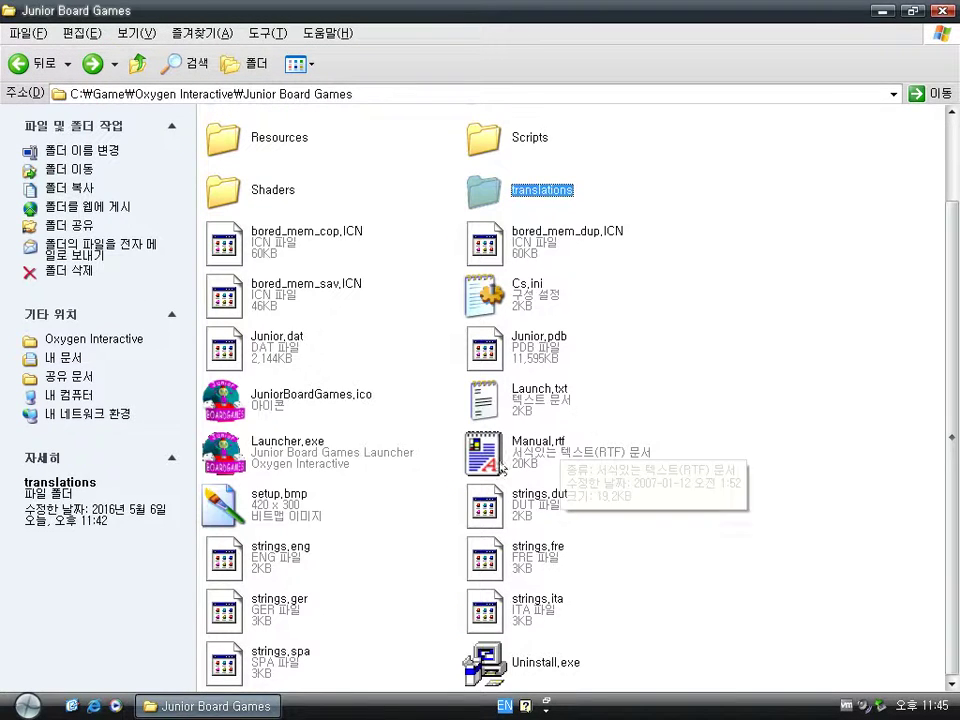
{"action": "left_click", "coordinate": [314, 459]}
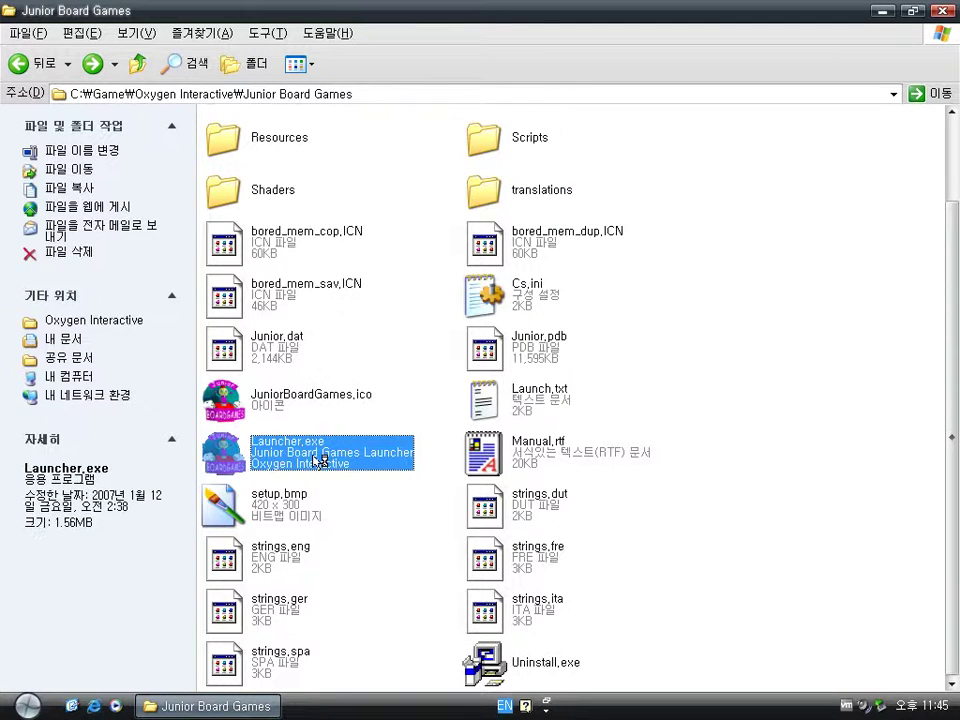
{"action": "double_click", "coordinate": [318, 458]}
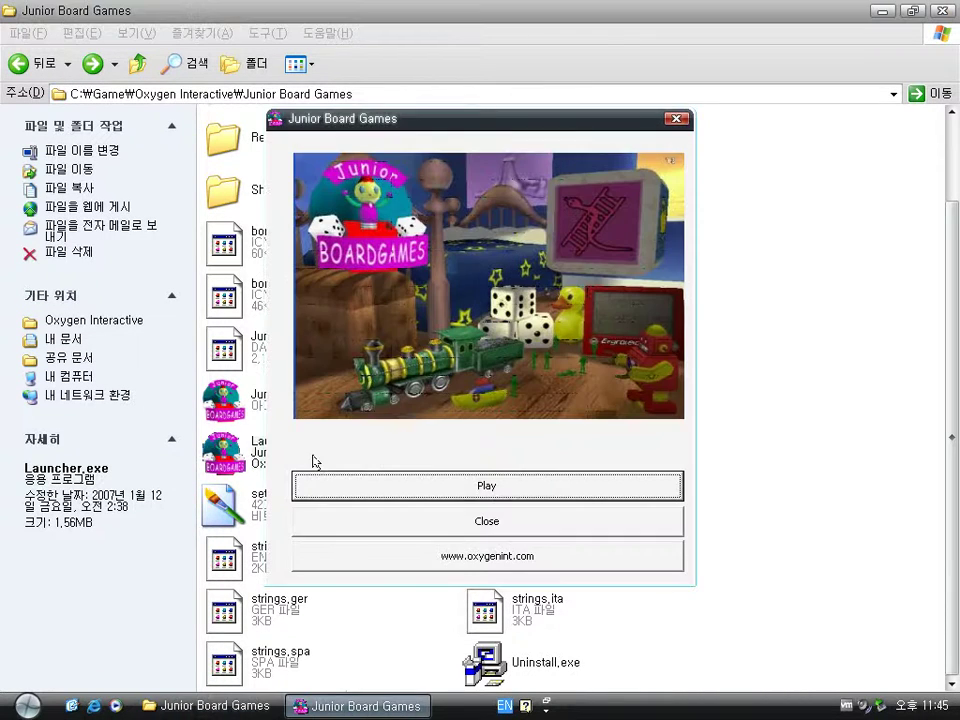
{"action": "left_click", "coordinate": [445, 488]}
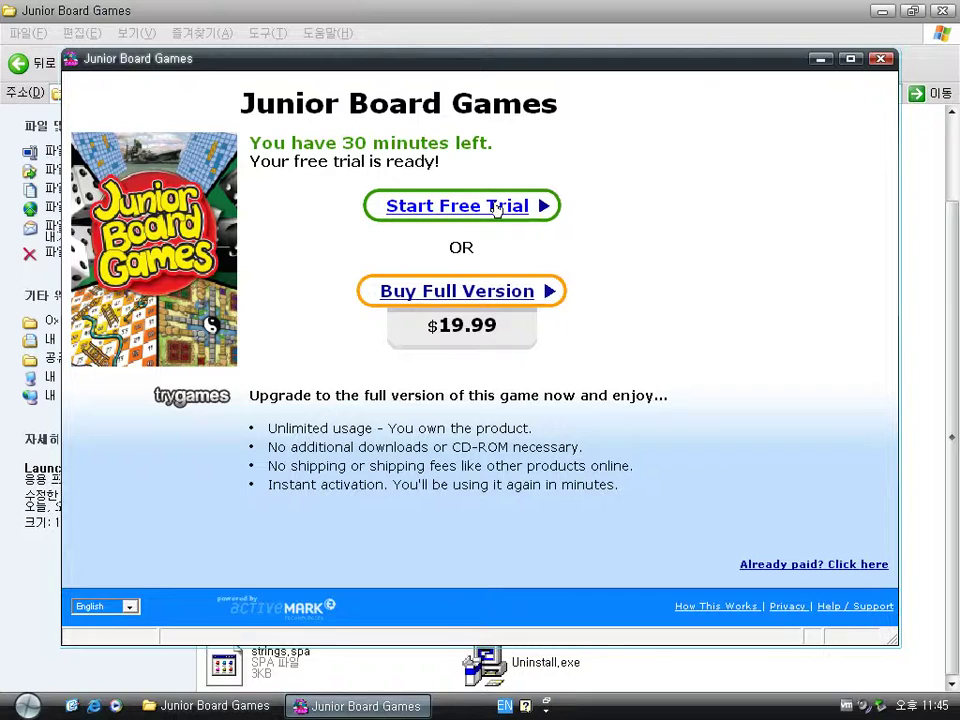
- Maximize the Junior Board Games trial window and check its language choices, leaving English selected
{"action": "left_click", "coordinate": [850, 58]}
{"action": "left_click_drag", "start_coordinate": [580, 440], "coordinate": [409, 517]}
{"action": "left_click", "coordinate": [313, 510]}
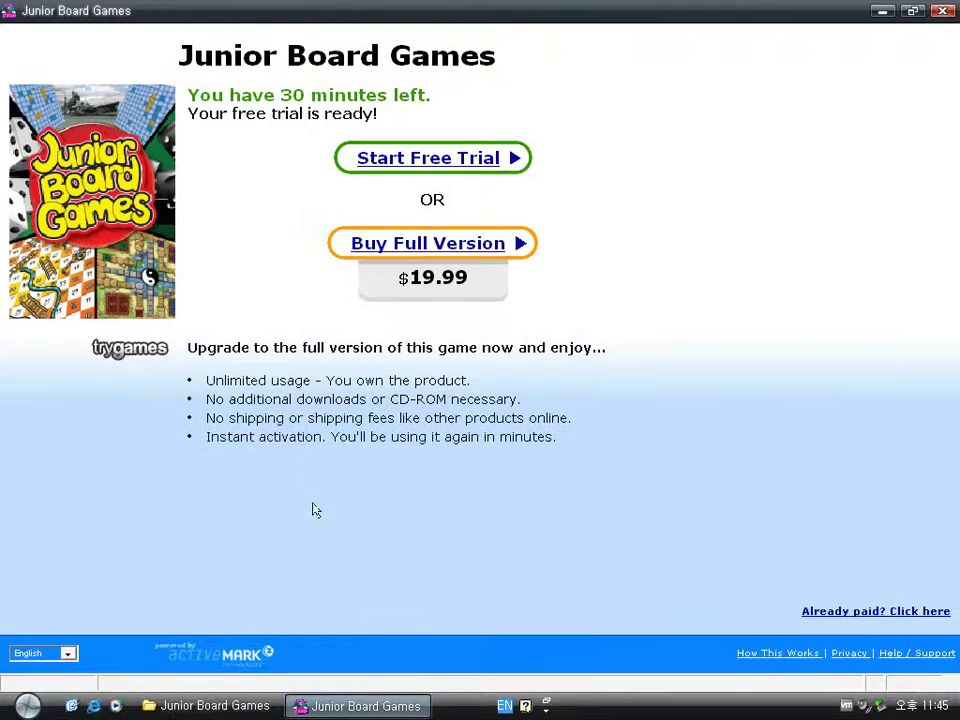
{"action": "left_click", "coordinate": [68, 653]}
{"action": "left_click", "coordinate": [68, 653]}
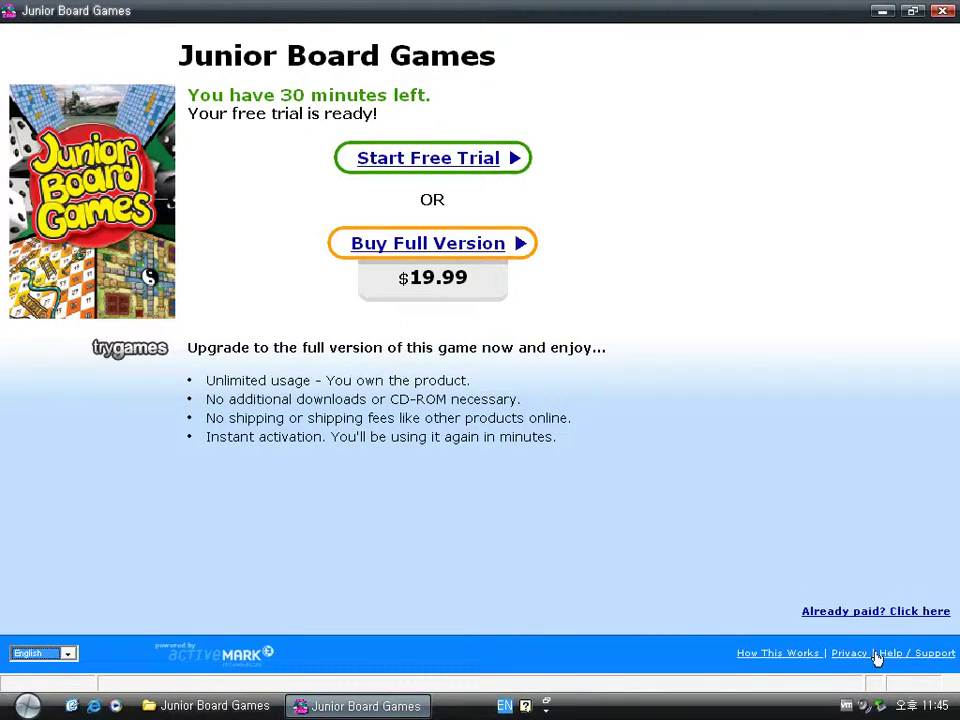
- Read through the trial's privacy policy from the personal information sections down to the policy updates
{"action": "left_click", "coordinate": [843, 654]}
{"action": "scroll", "coordinate": [803, 339], "scroll_direction": "down", "scroll_amount": 15}
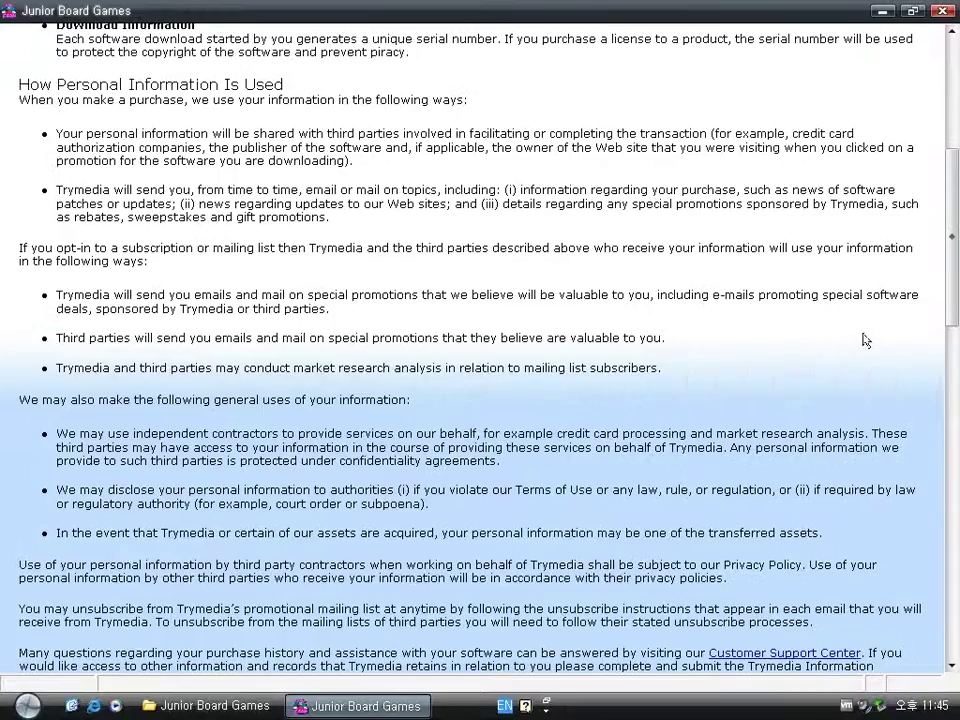
{"action": "scroll", "coordinate": [856, 383], "scroll_direction": "up", "scroll_amount": 15}
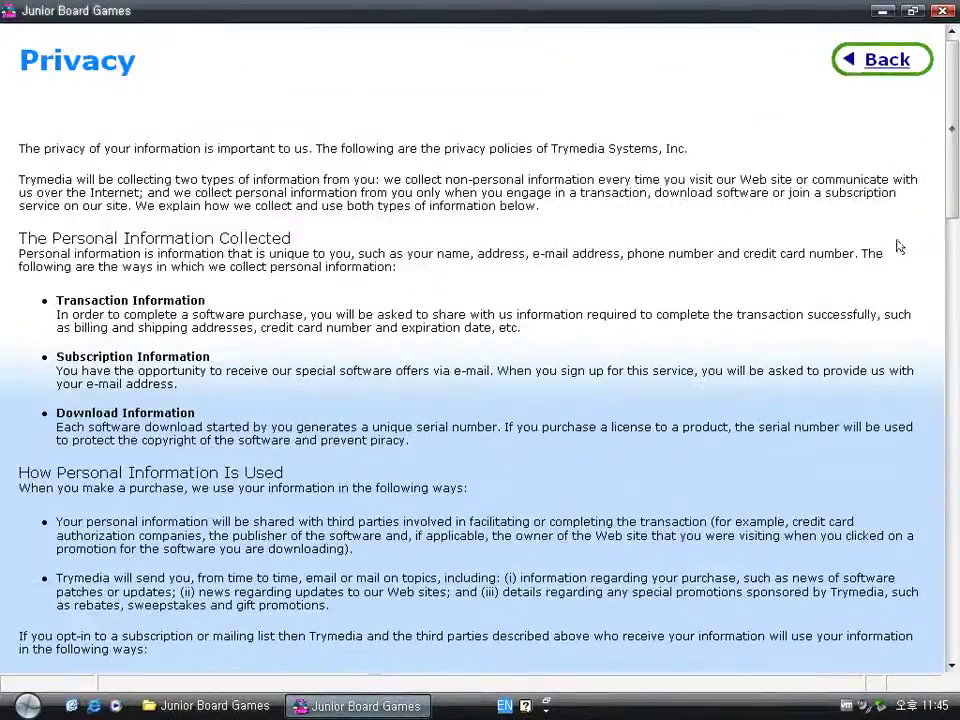
{"action": "left_click_drag", "start_coordinate": [452, 192], "coordinate": [290, 240]}
{"action": "left_click", "coordinate": [557, 339]}
{"action": "scroll", "coordinate": [557, 340], "scroll_direction": "down", "scroll_amount": 2}
{"action": "scroll", "coordinate": [555, 342], "scroll_direction": "down", "scroll_amount": 6}
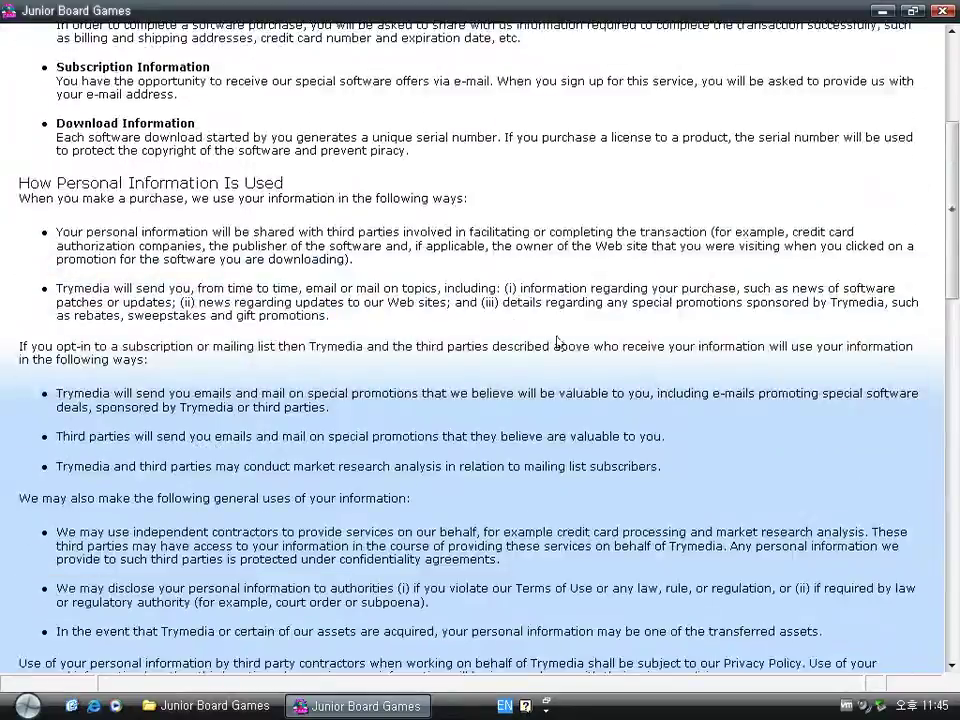
{"action": "scroll", "coordinate": [557, 343], "scroll_direction": "down", "scroll_amount": 10}
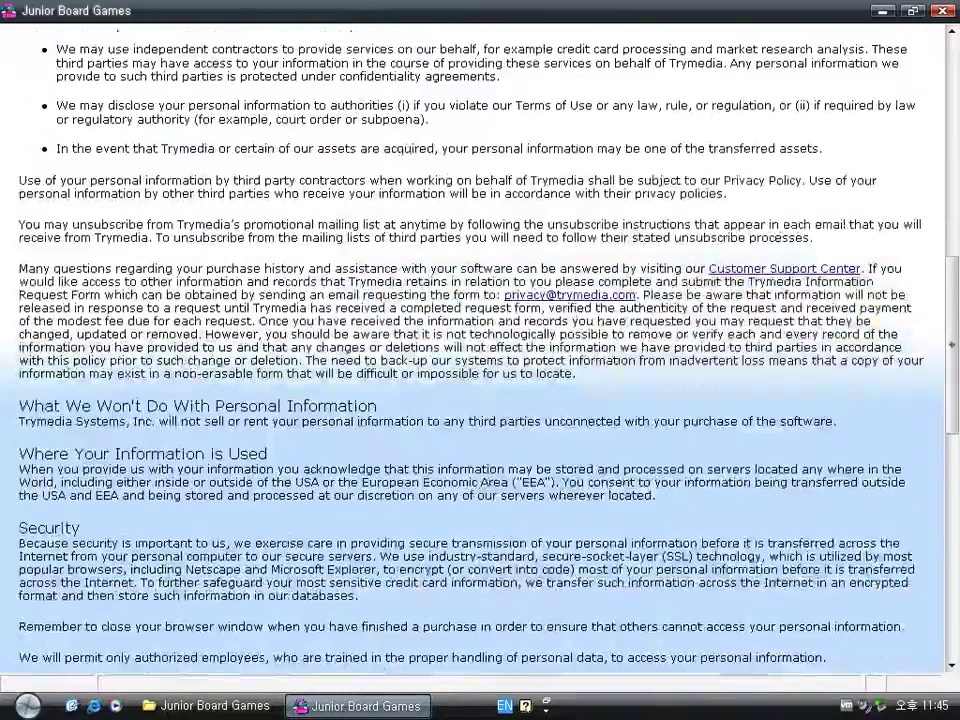
{"action": "scroll", "coordinate": [557, 343], "scroll_direction": "down", "scroll_amount": 10}
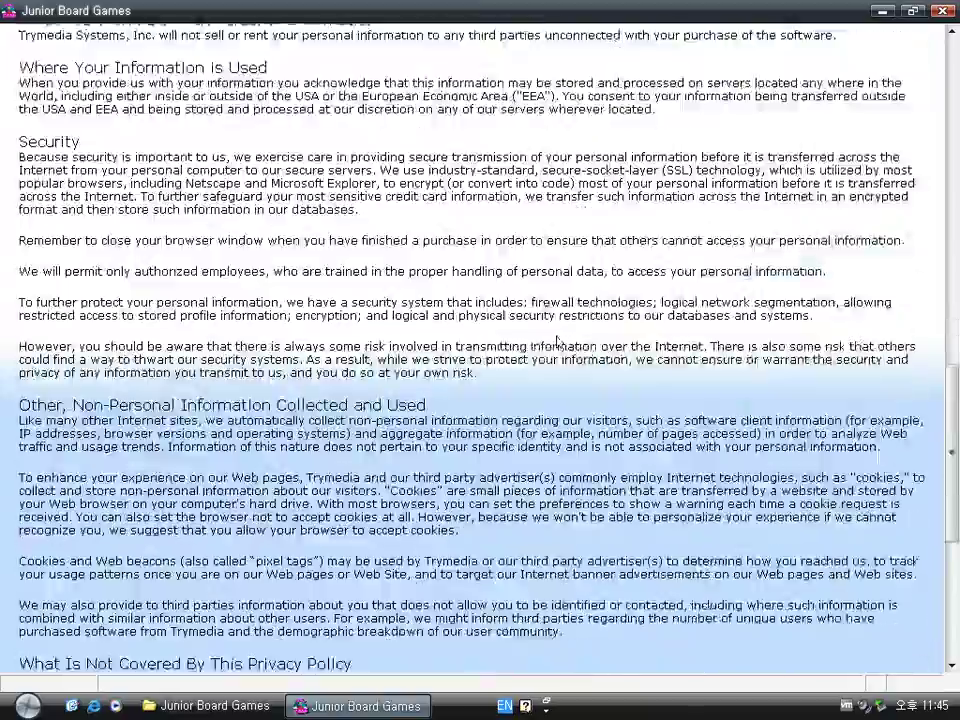
{"action": "scroll", "coordinate": [557, 343], "scroll_direction": "down", "scroll_amount": 5}
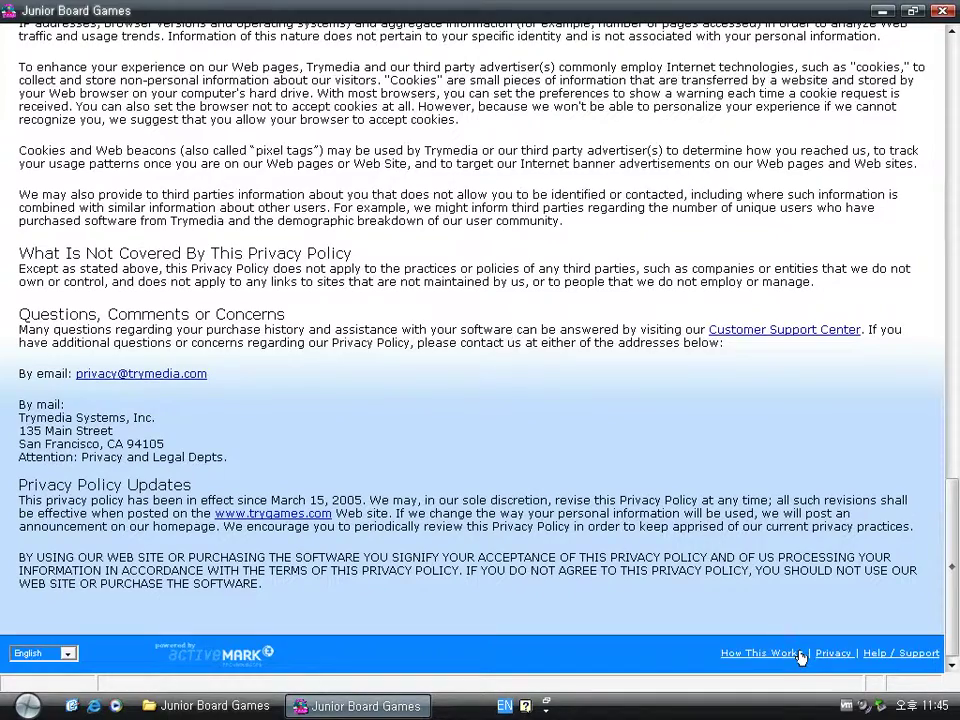
- View the Help / Support and How This Works pages, and return to the trial's start page
{"action": "left_click", "coordinate": [866, 653]}
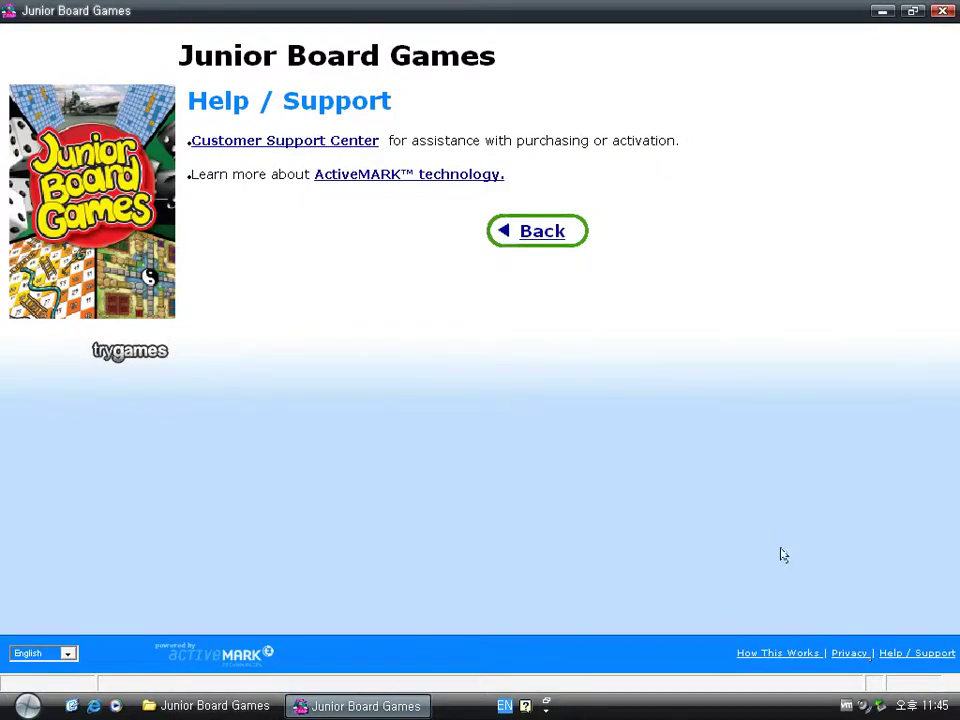
{"action": "left_click", "coordinate": [538, 231]}
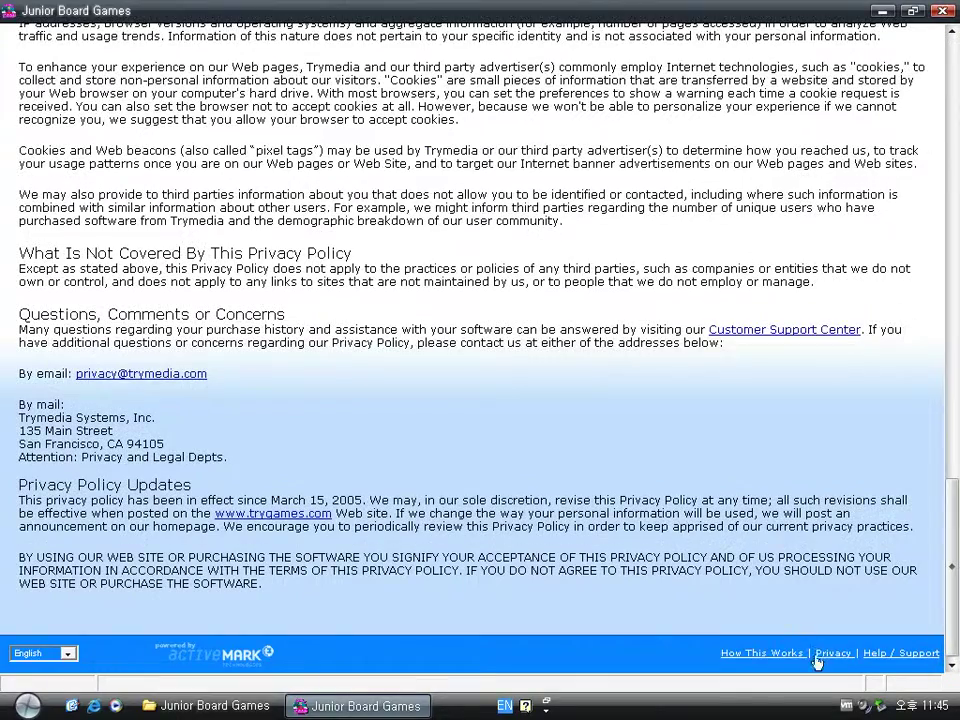
{"action": "left_click", "coordinate": [762, 653]}
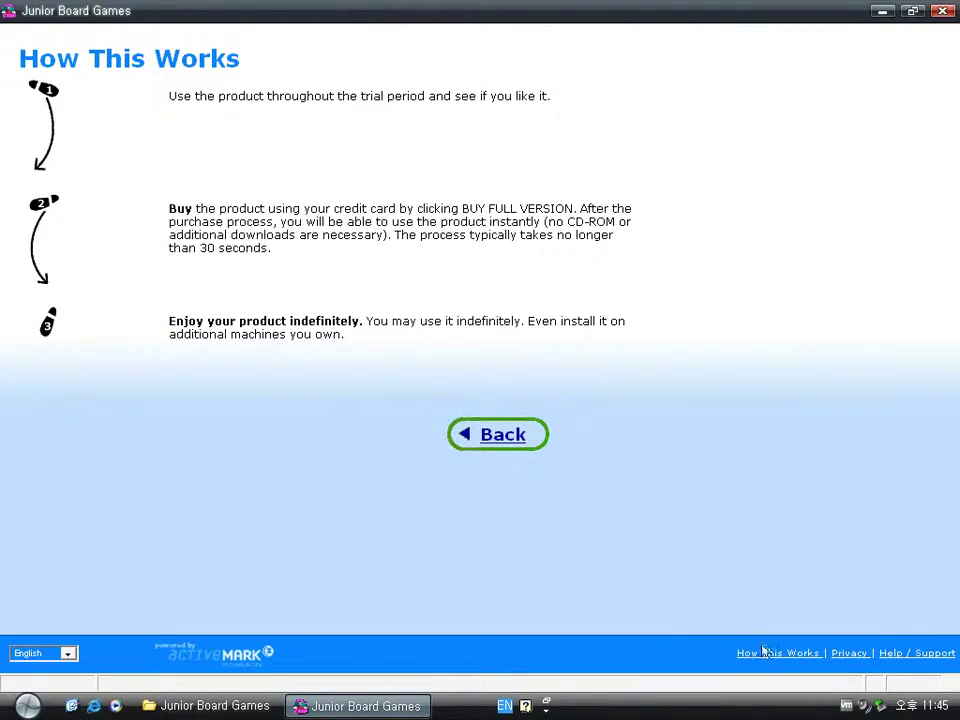
{"action": "left_click", "coordinate": [510, 450]}
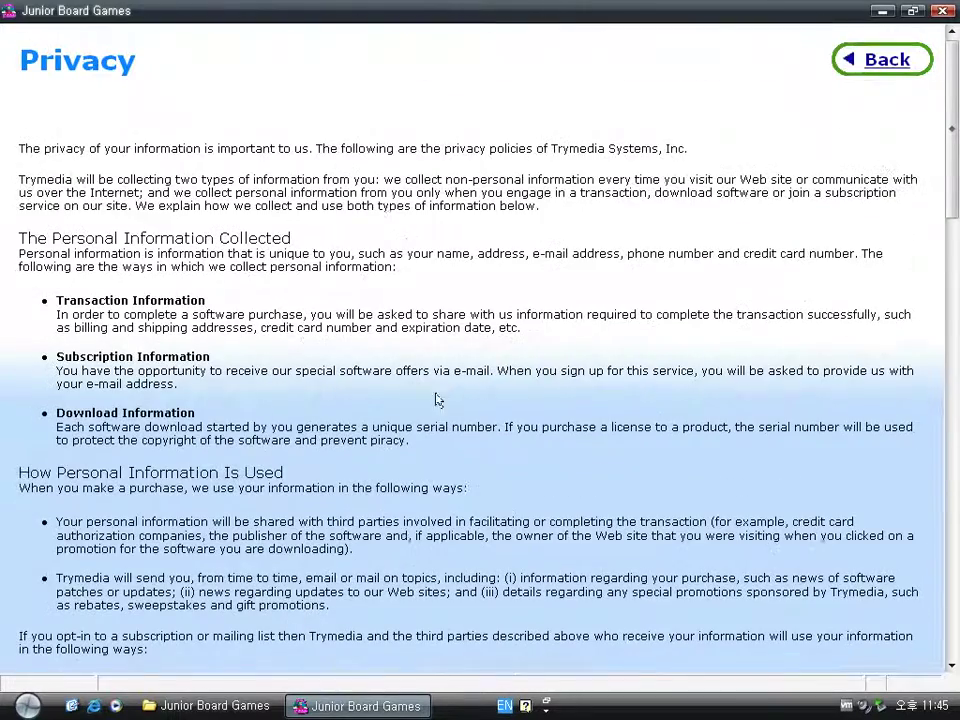
{"action": "left_click", "coordinate": [885, 59]}
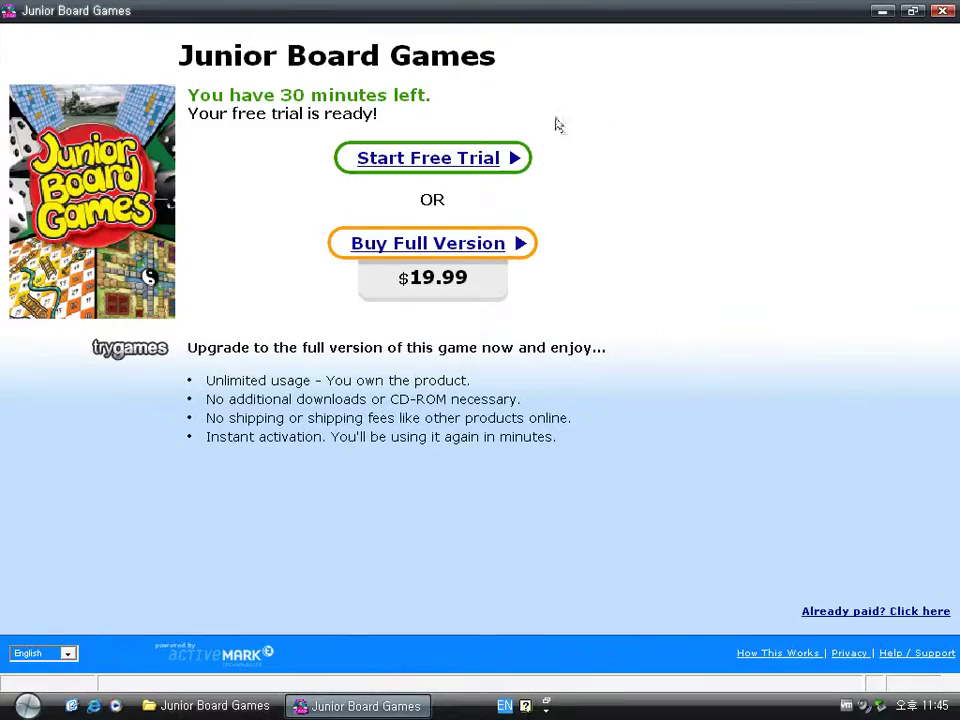
- Start the free trial and launch snakes and ladders with Player 1 as Human and Players 2 to 4 as CPU
{"action": "left_click", "coordinate": [474, 160]}
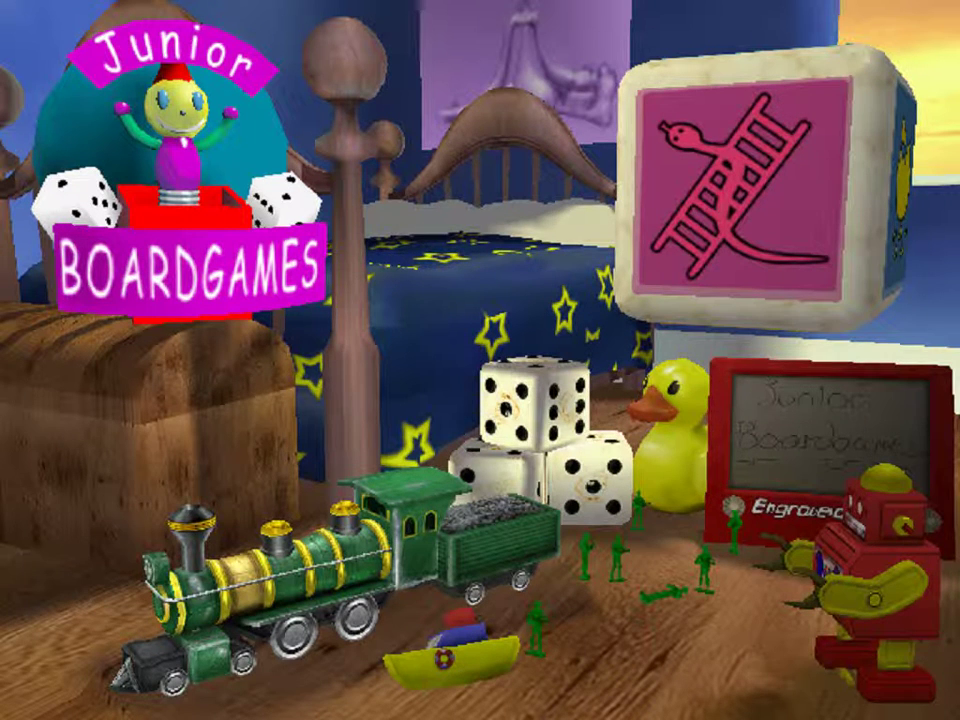
{"action": "key", "text": "Return"}
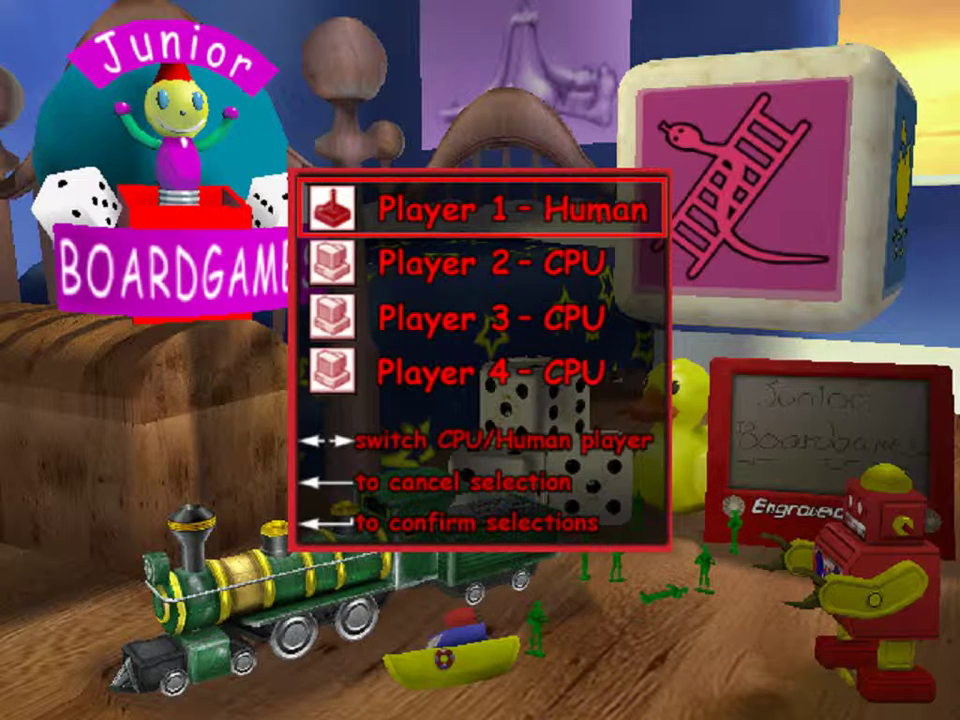
{"action": "key", "text": "Up"}
{"action": "key", "text": "Down"}
{"action": "key", "text": "Return"}
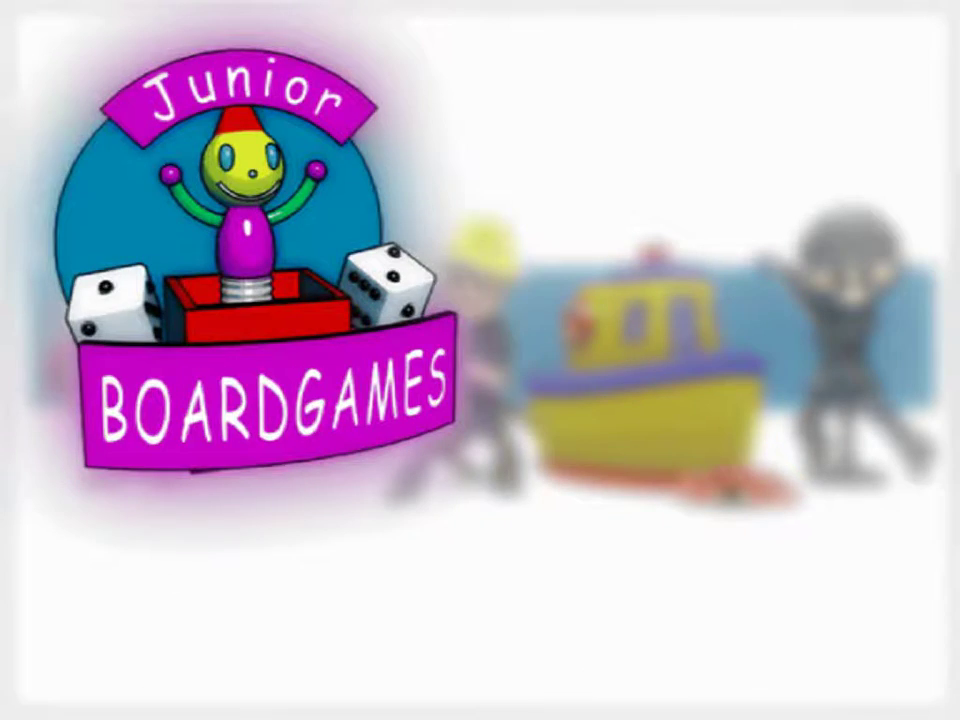